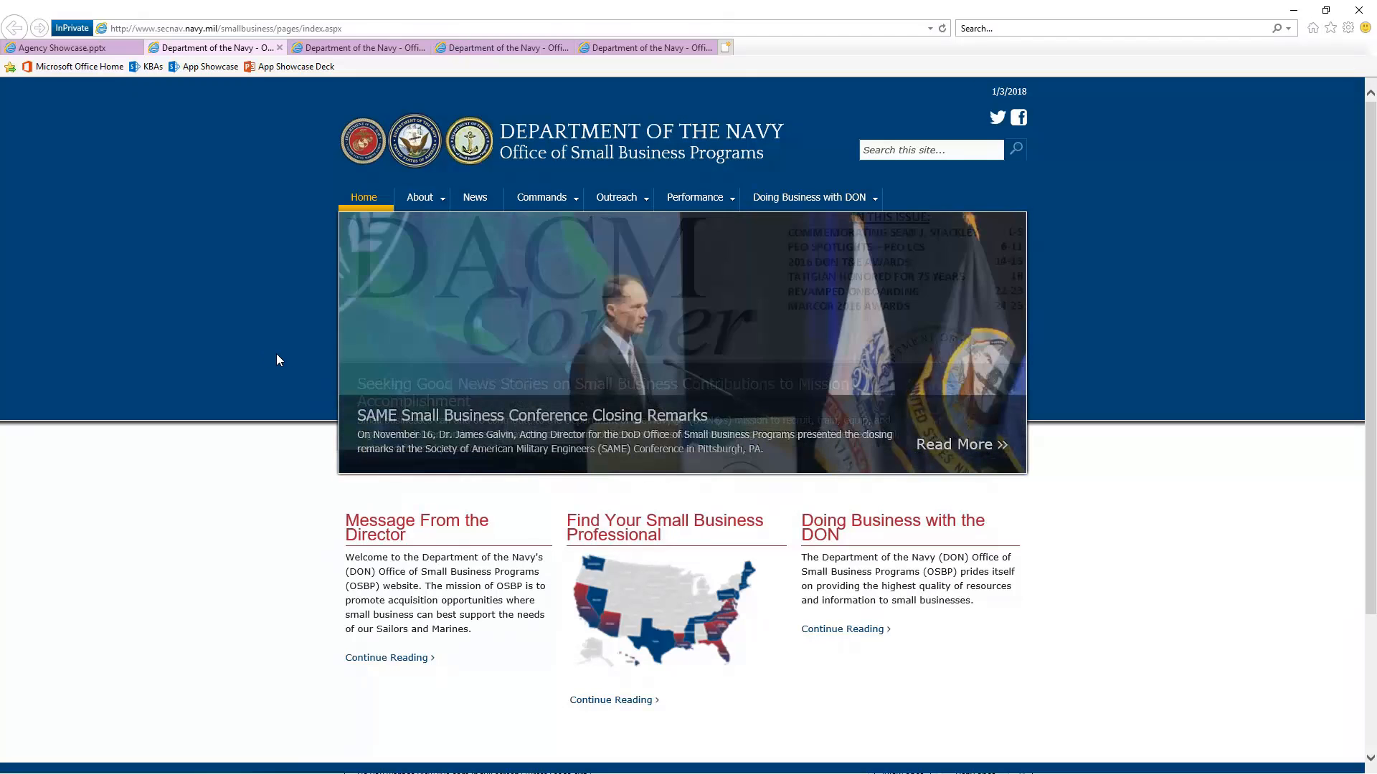
Open the Department of the Navy's Upcoming Events page and show its events in calendar view.
click(107, 47)
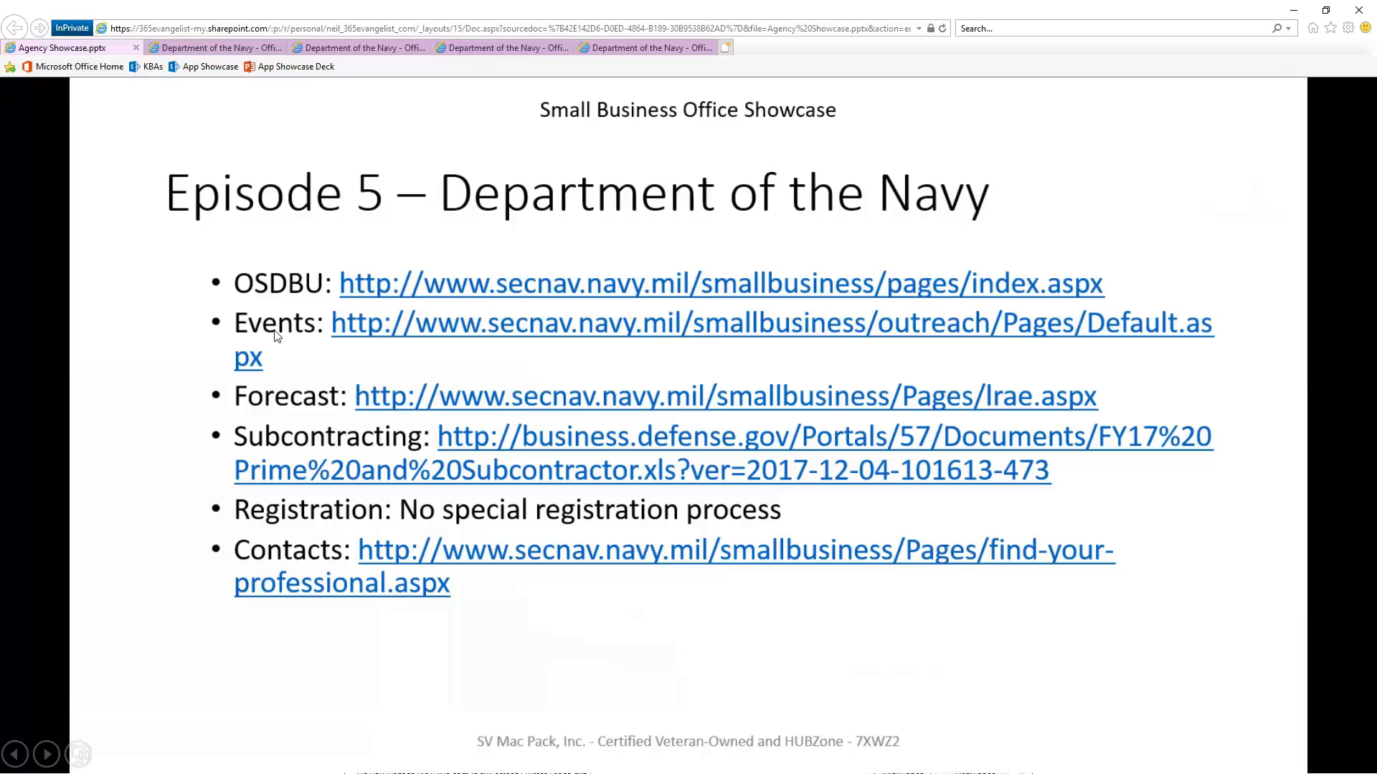
click(352, 49)
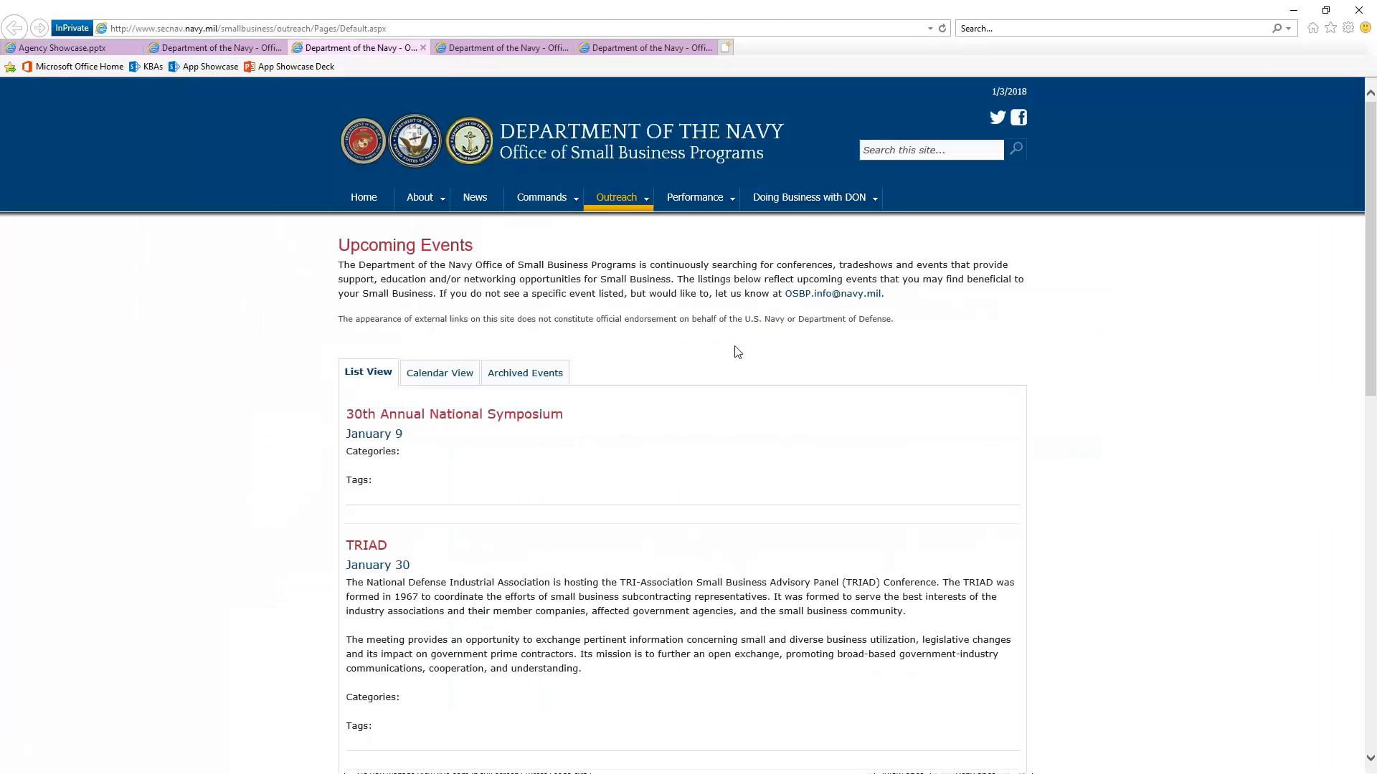
click(443, 374)
scroll(1077, 471, down, 3)
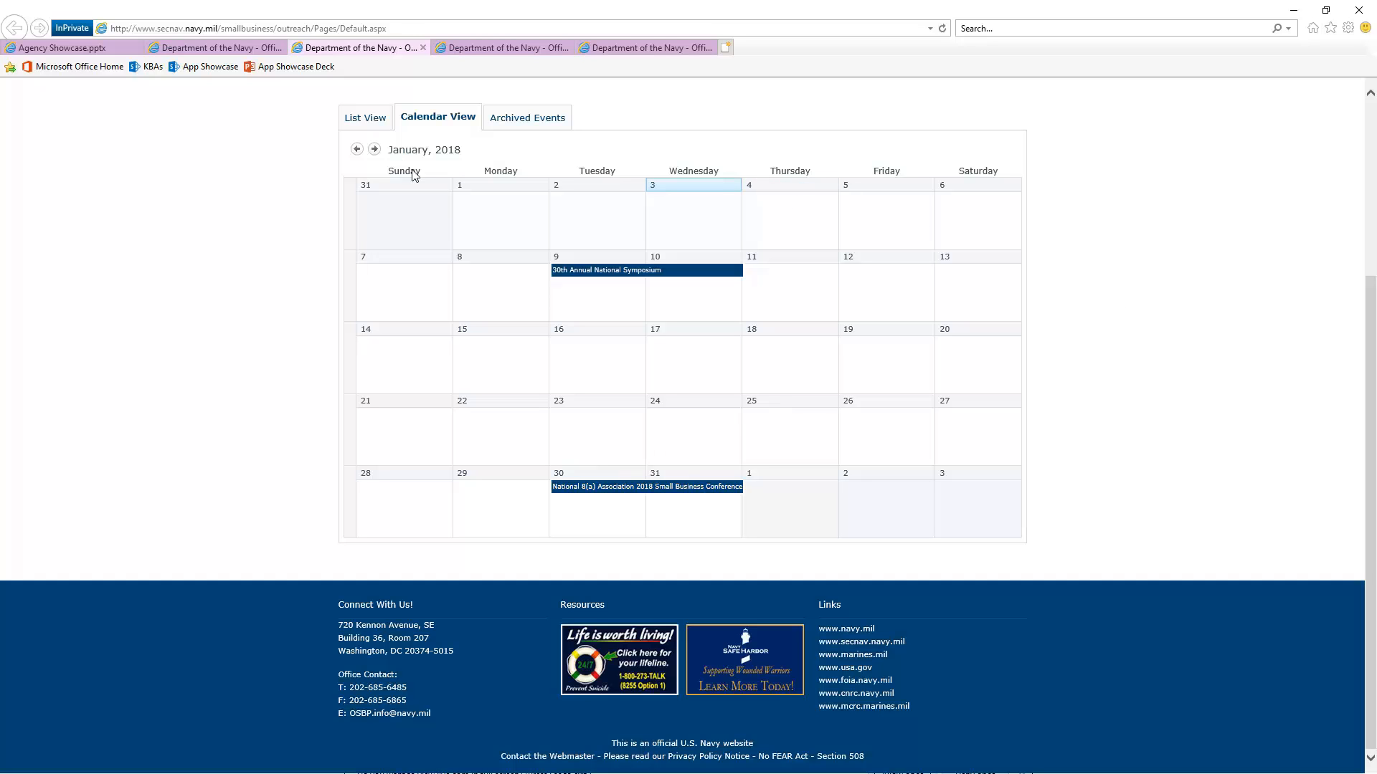
Browse the events calendar month by month up to June 2018 and return to January 2018.
click(374, 149)
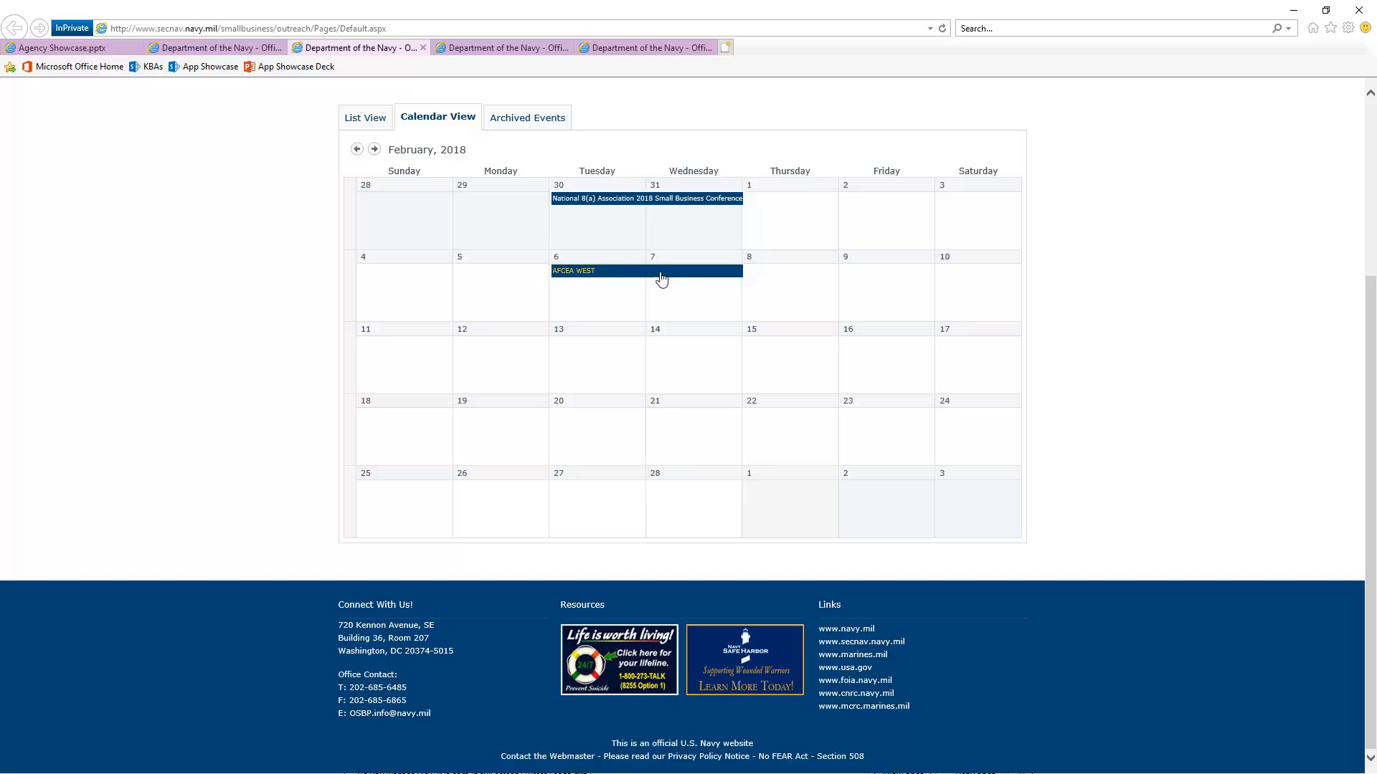
click(374, 150)
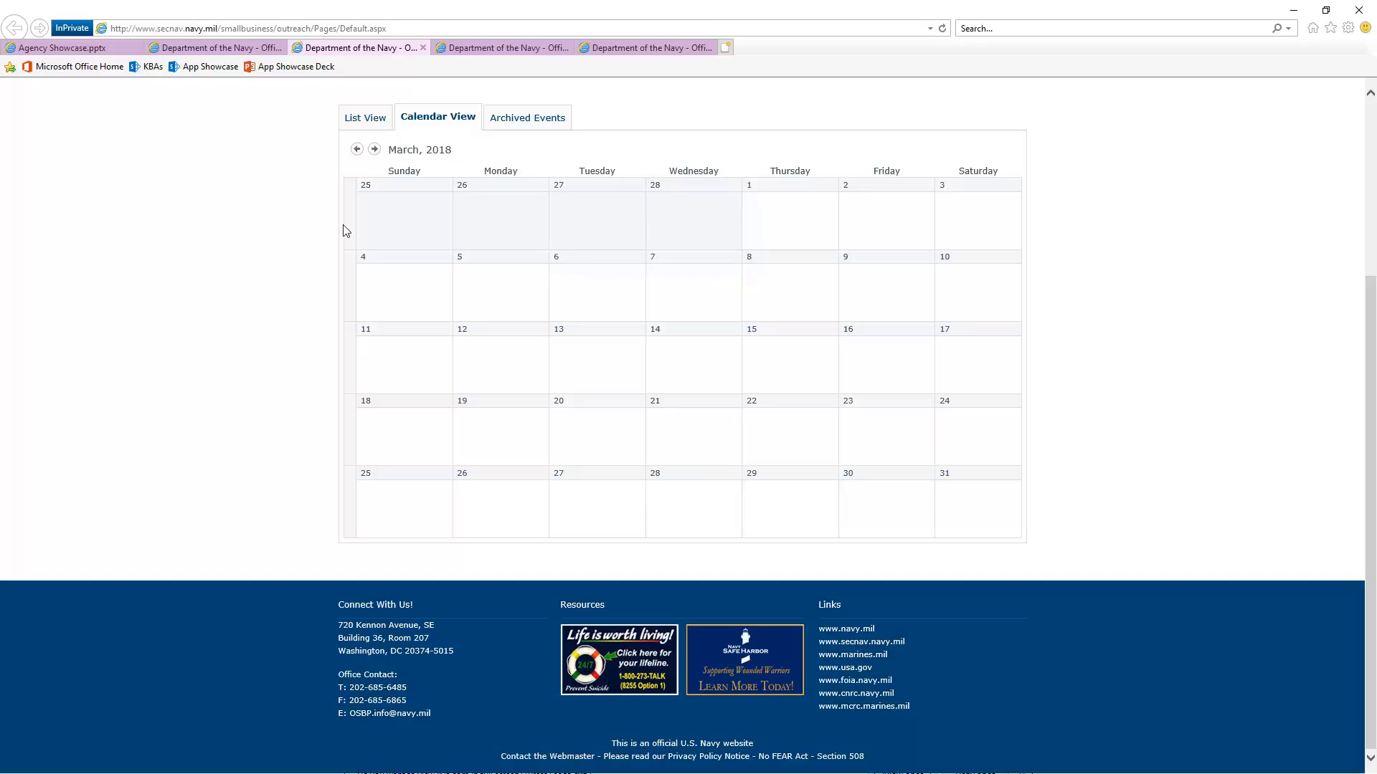
click(374, 150)
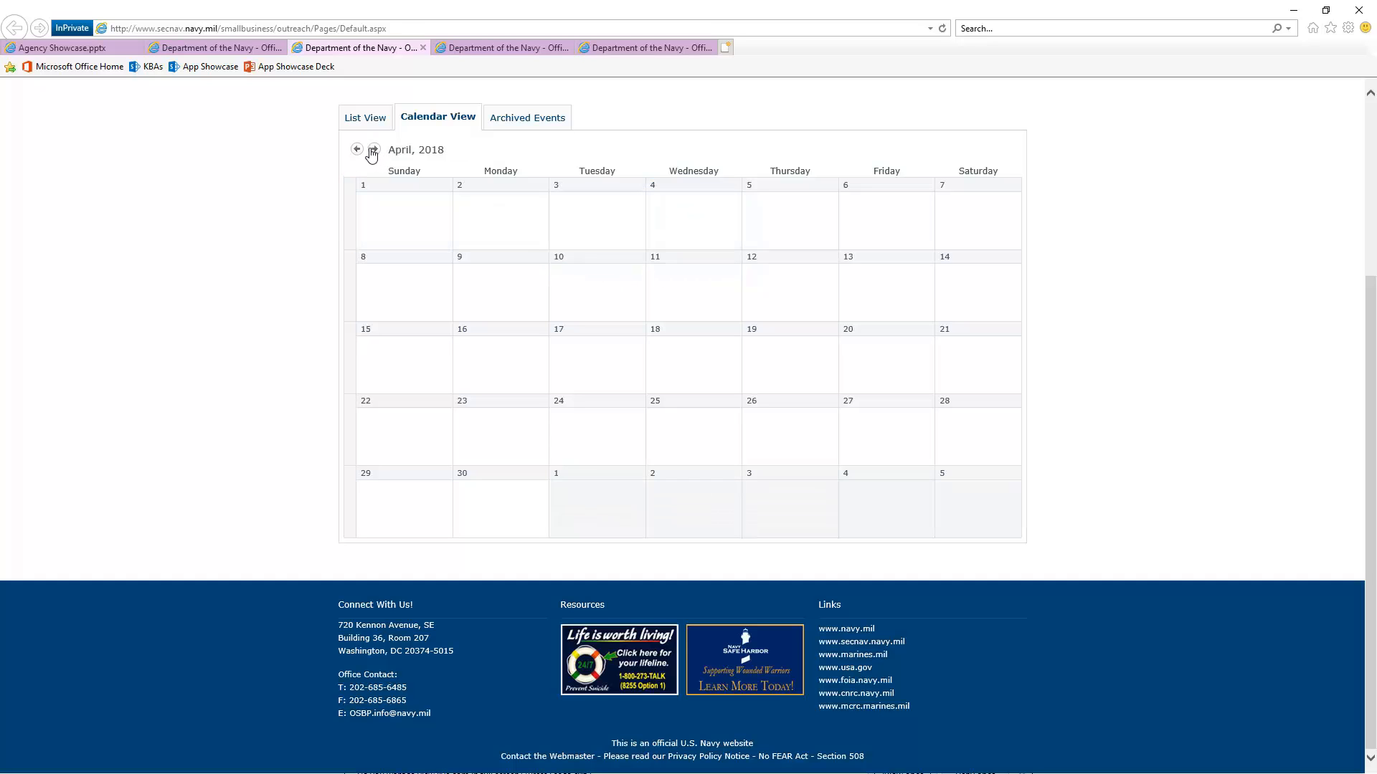
click(373, 150)
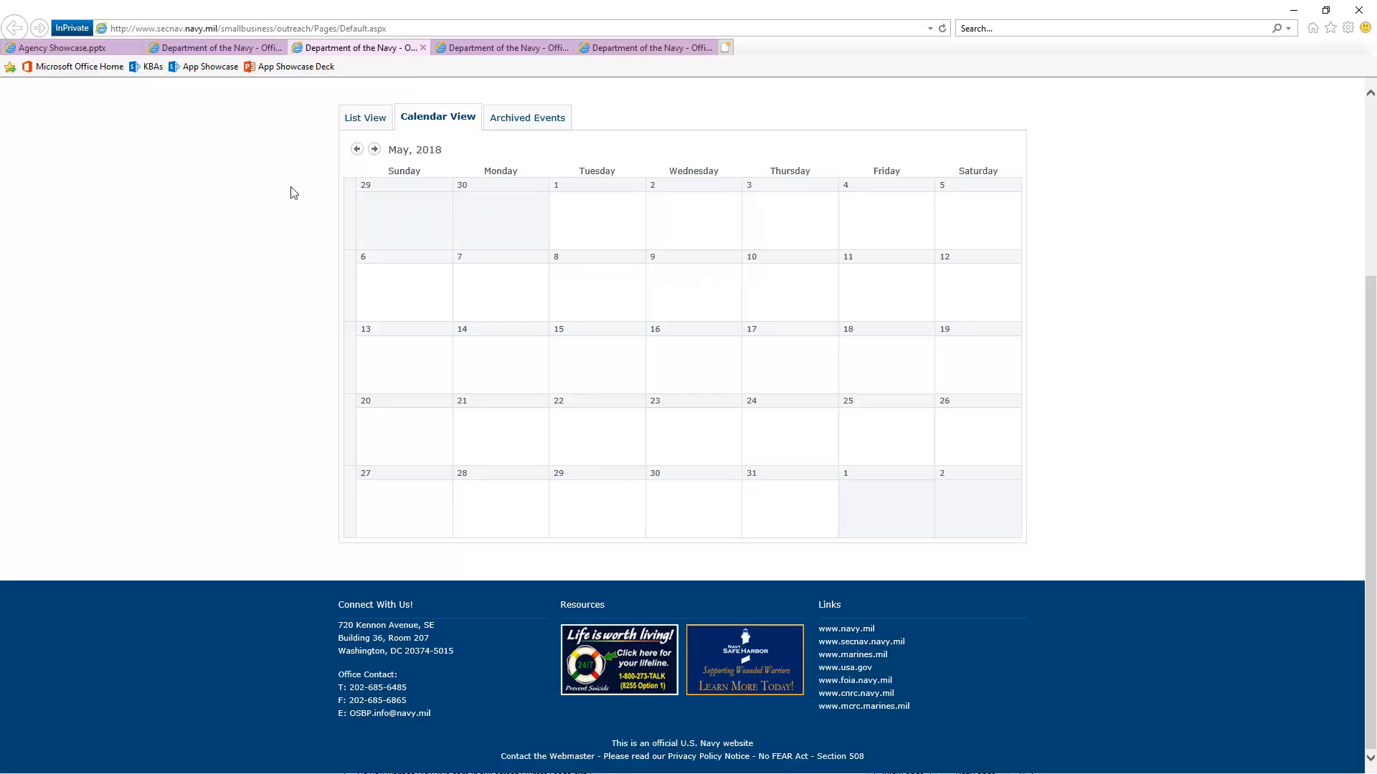
click(374, 149)
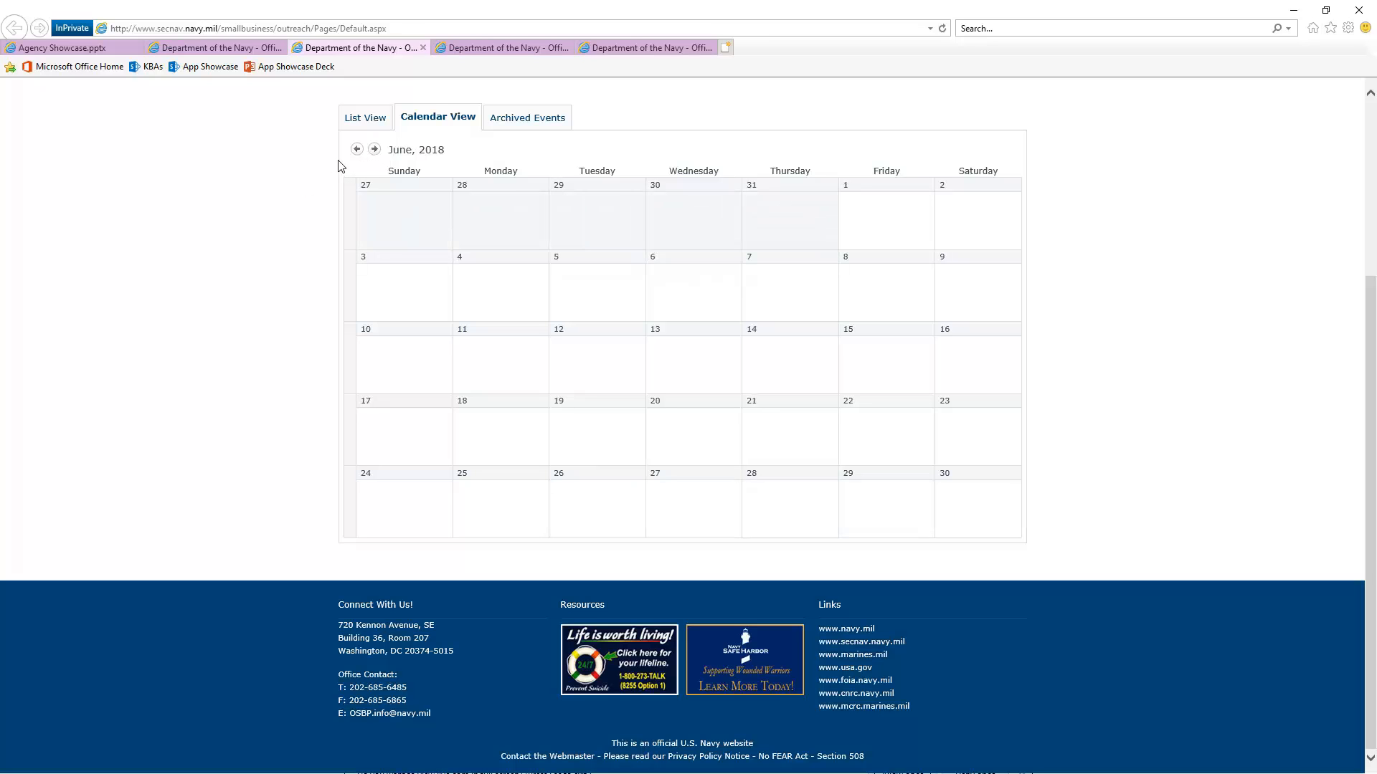
click(358, 149)
click(357, 150)
click(357, 150)
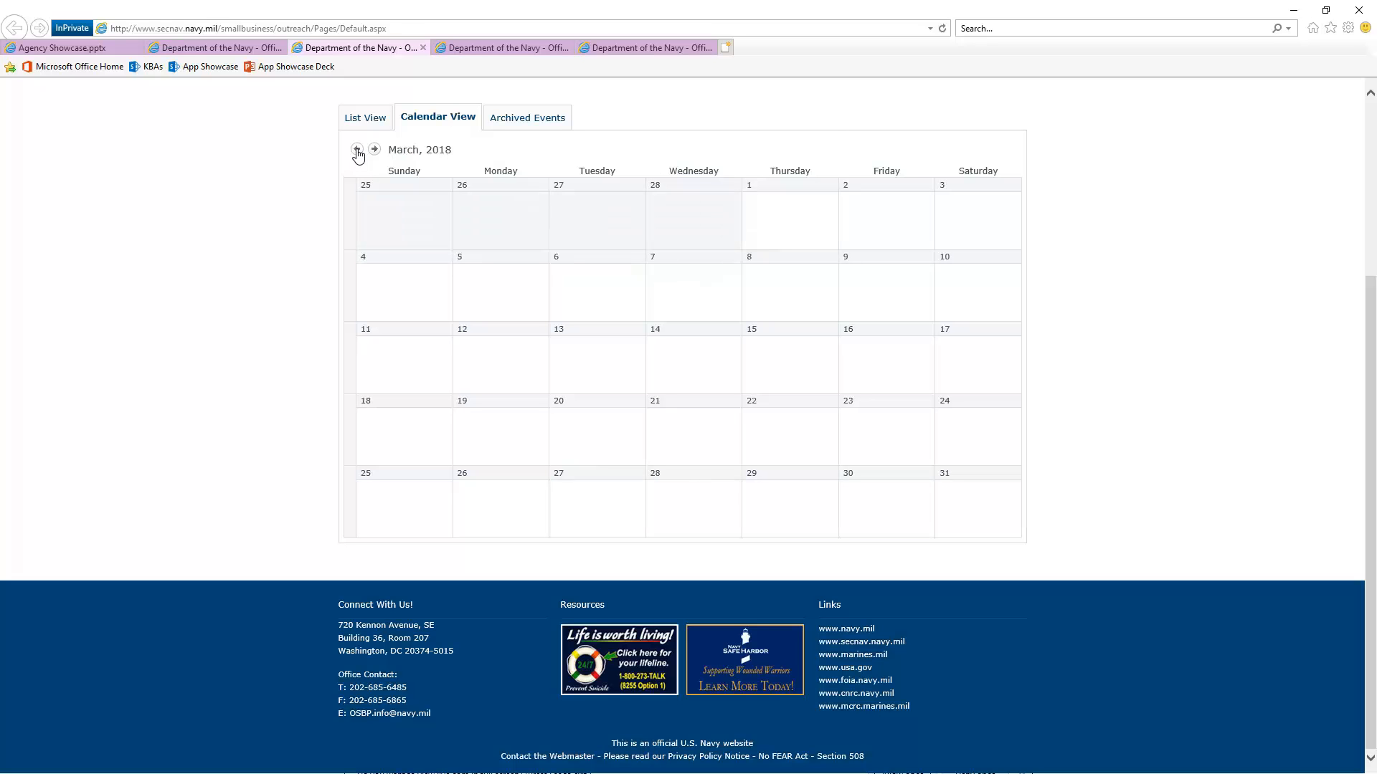
click(357, 150)
click(357, 151)
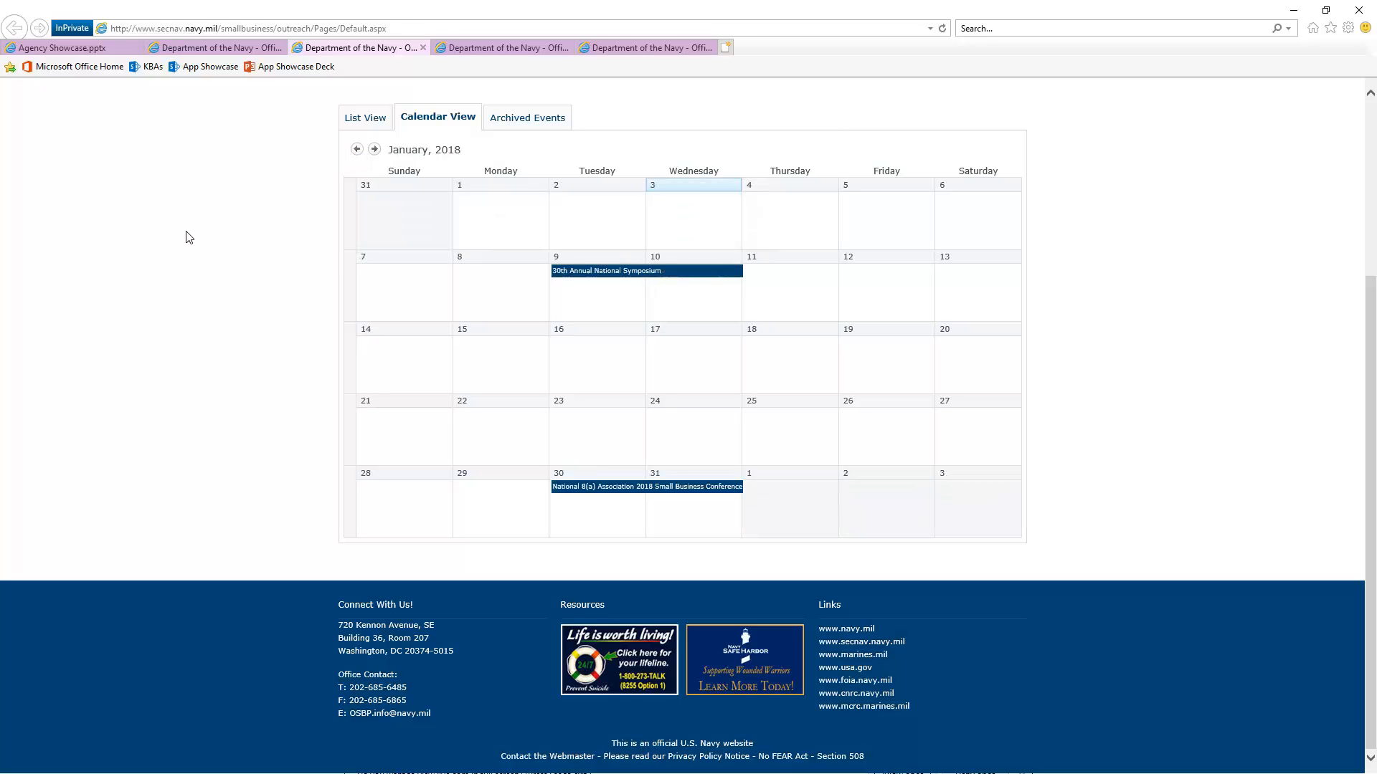
scroll(189, 238, up, 4)
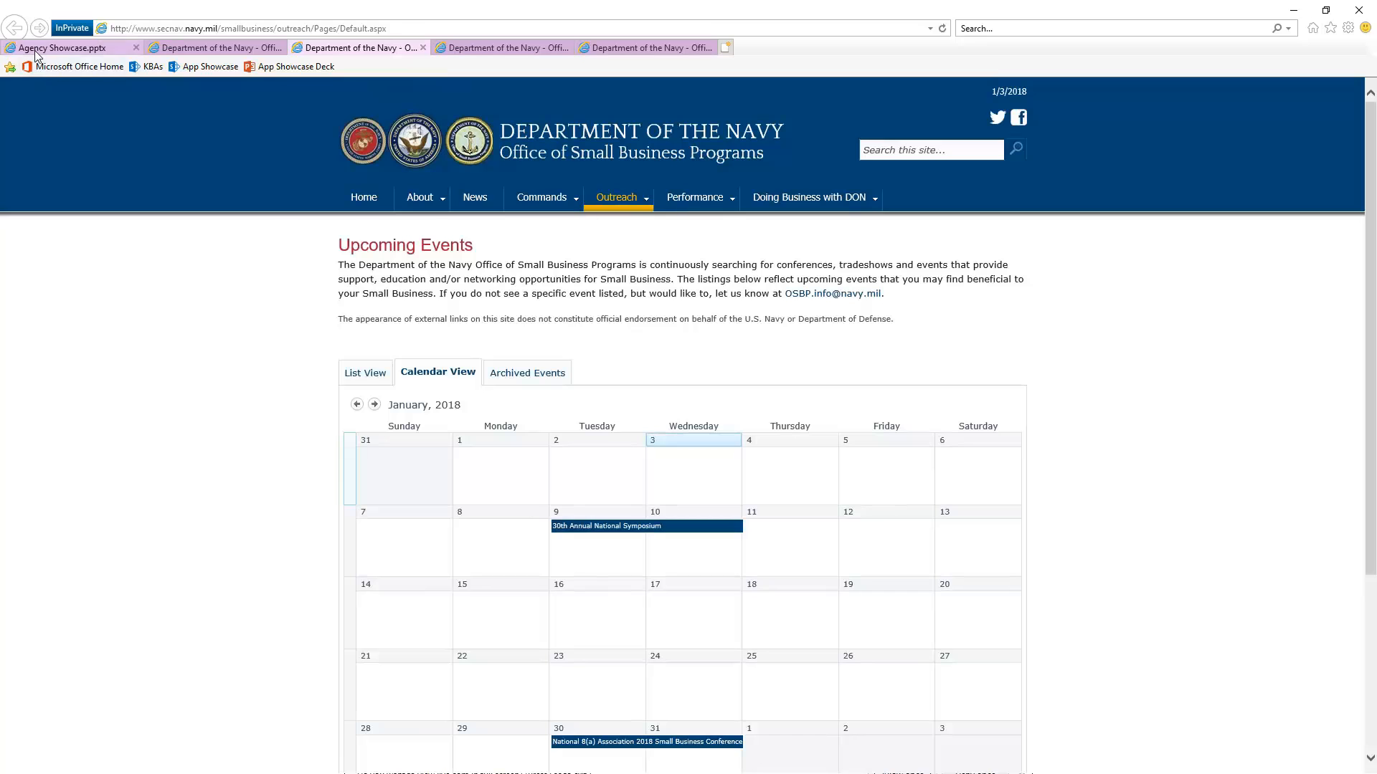
Open the Long Range Acquisition Forecasts (LRAF) page and look through the listed Navy commands.
click(70, 50)
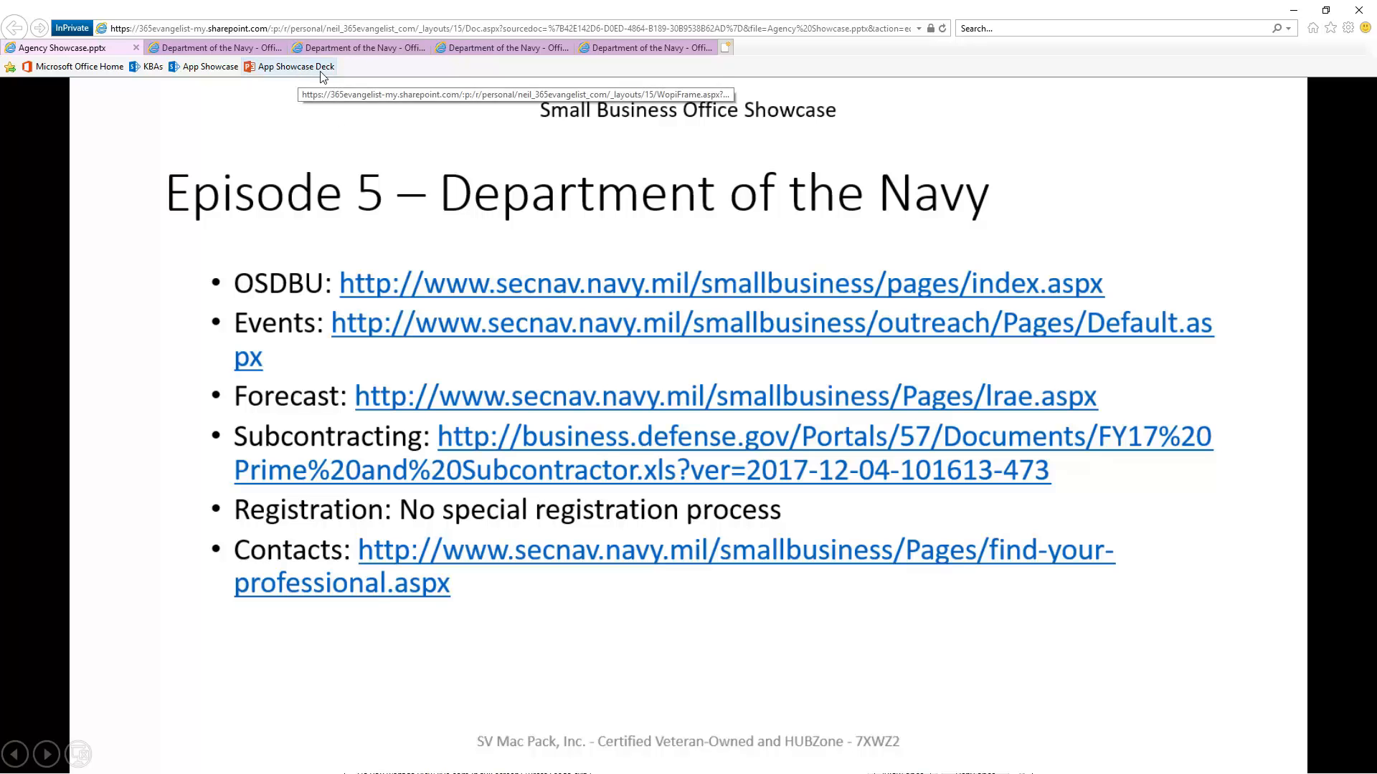
click(495, 50)
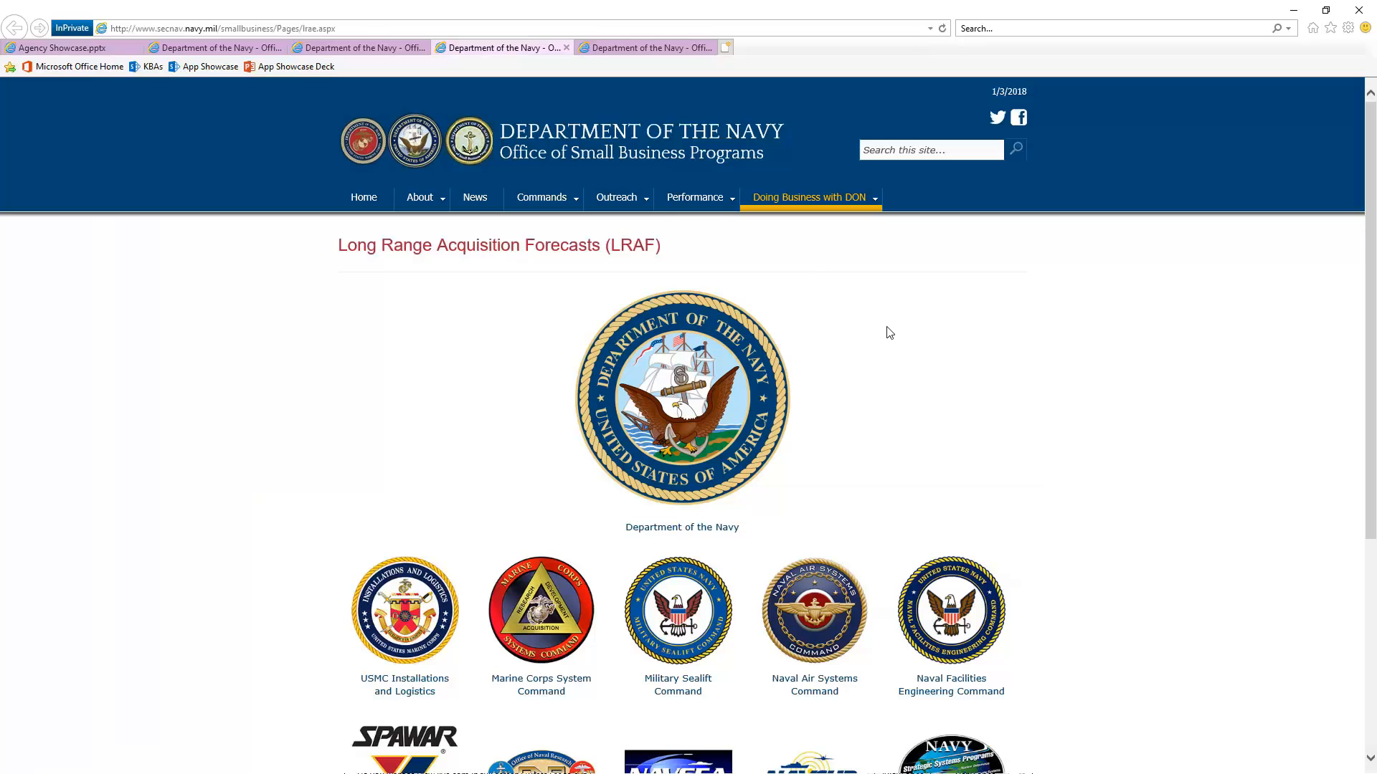
scroll(1123, 393, down, 4)
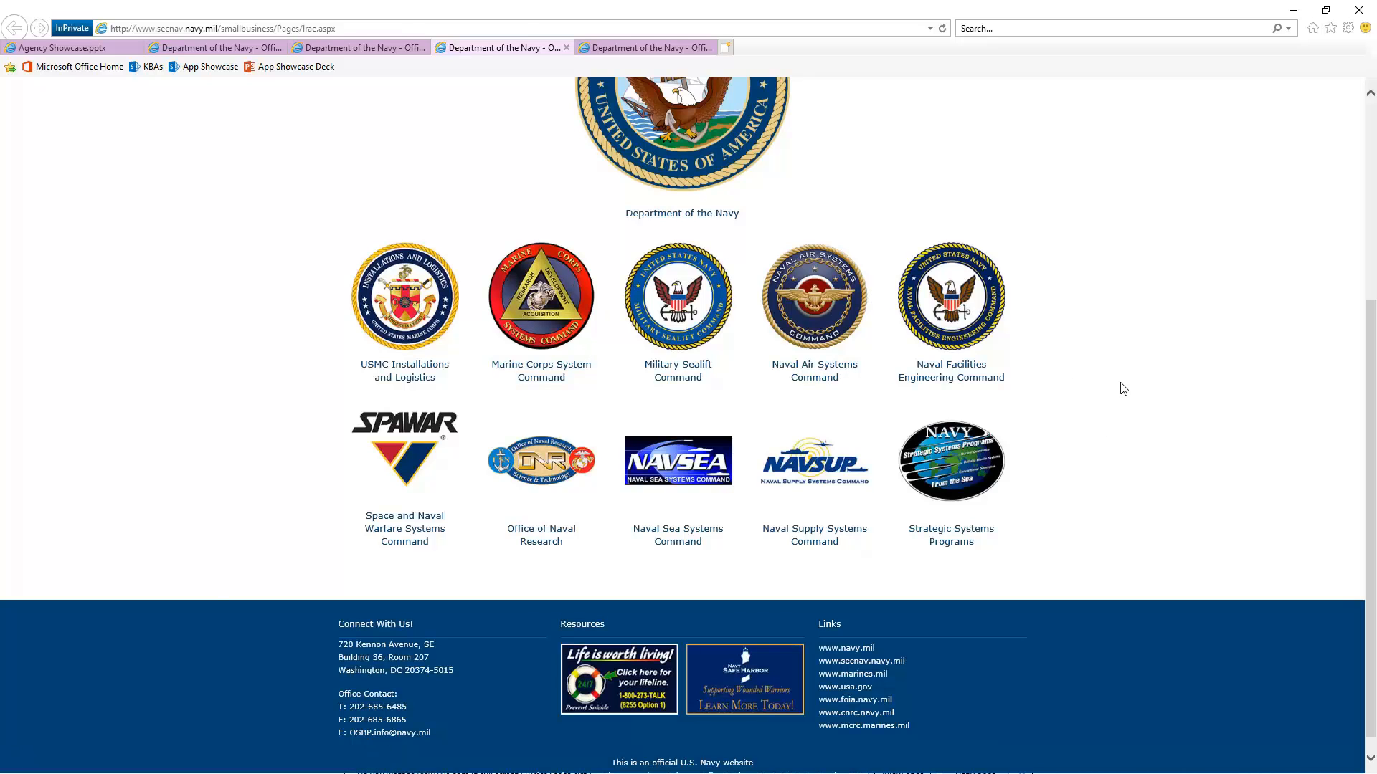
scroll(1104, 356, up, 2)
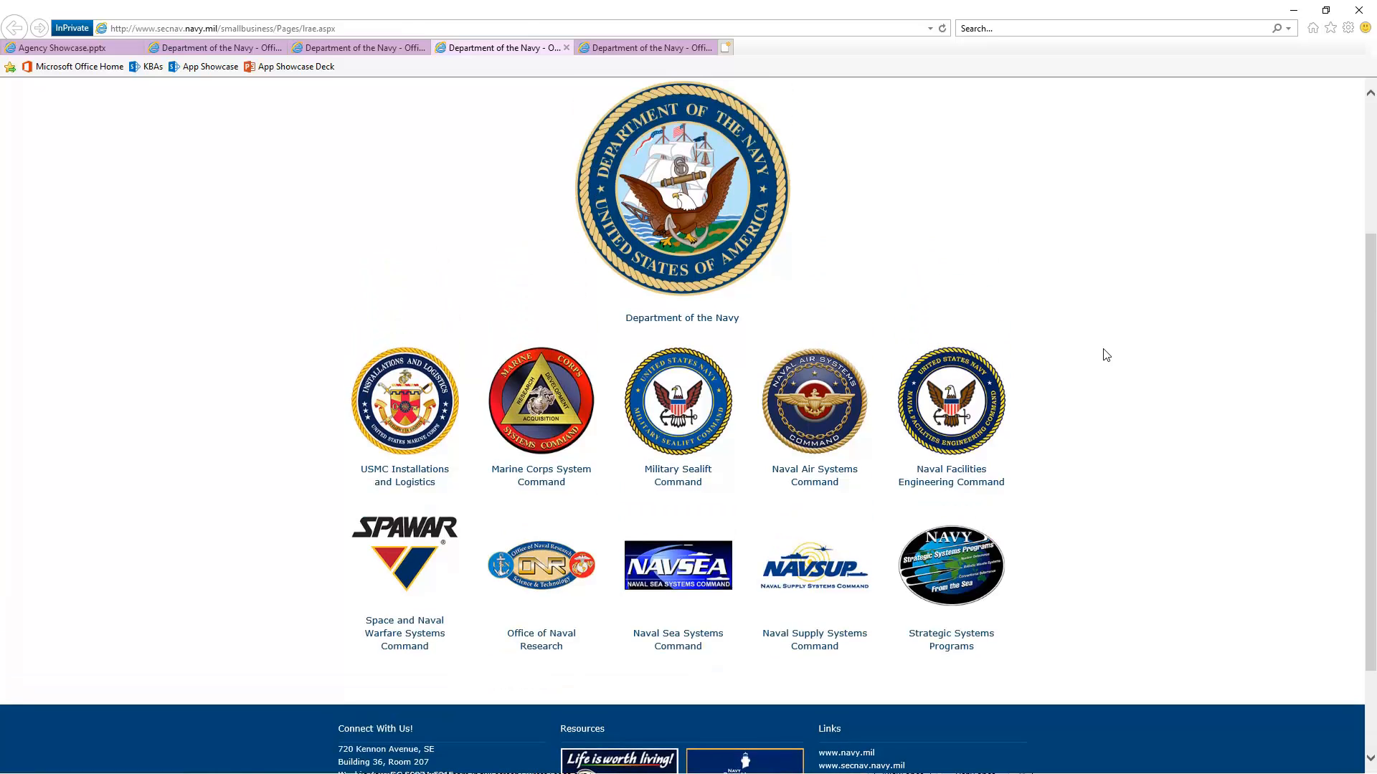
Open the Department of the Navy forecast workbook in Excel and enable editing.
click(720, 321)
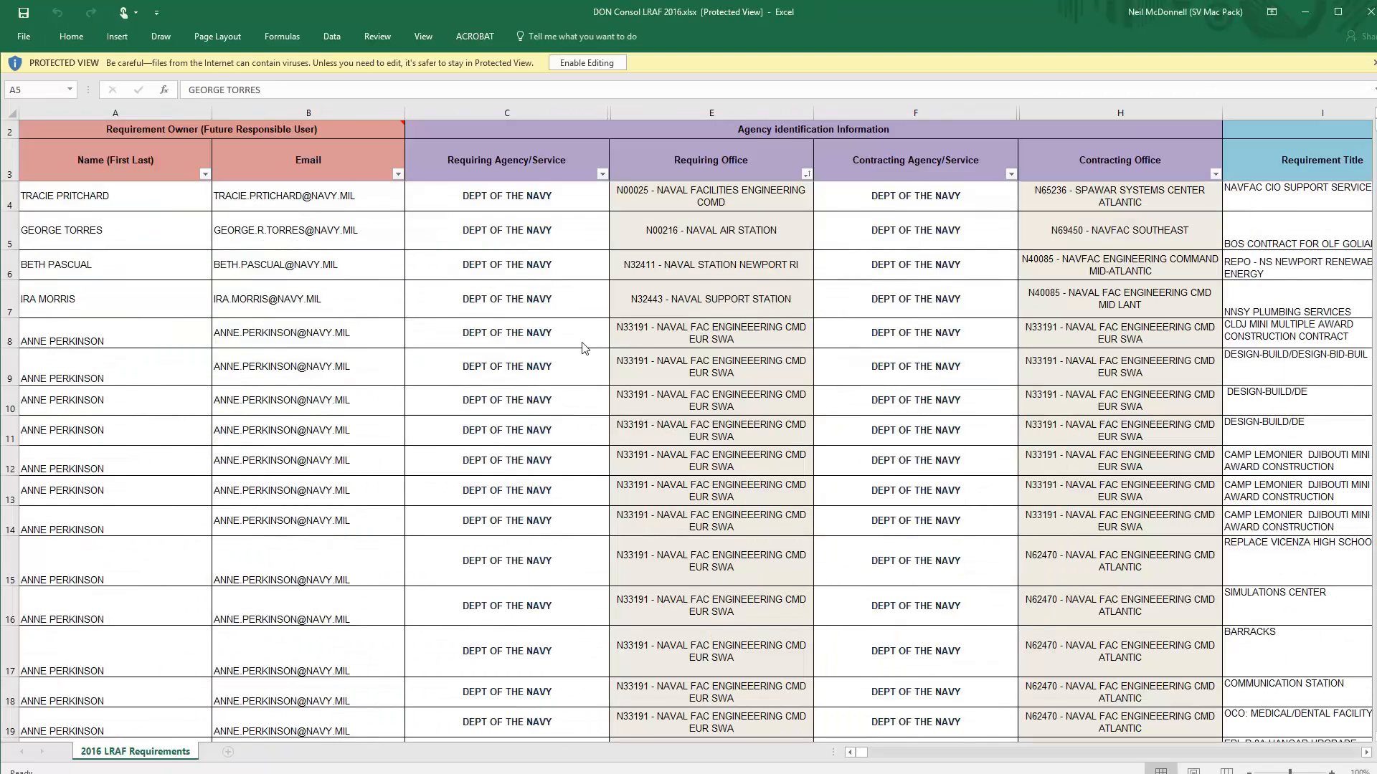
click(588, 66)
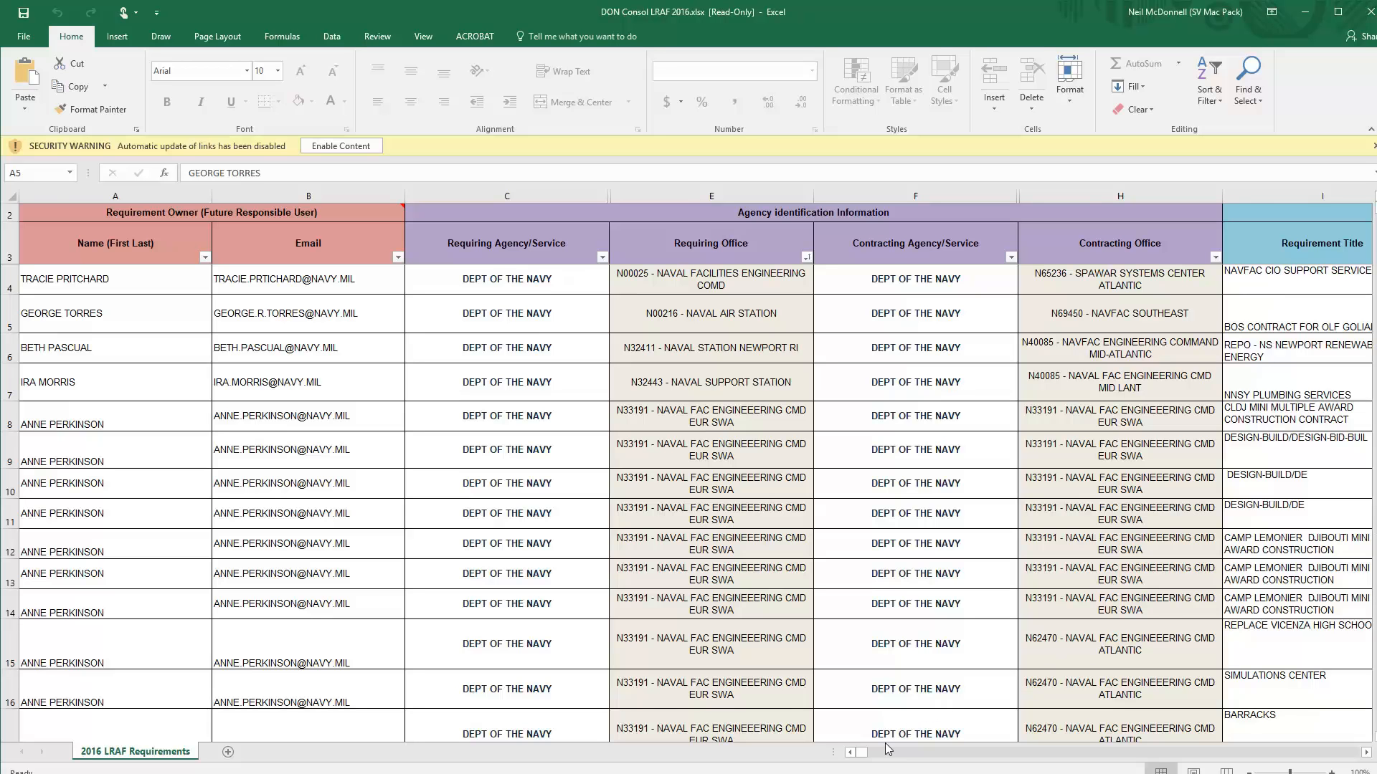
mouse_move(866, 752)
mouse_down()
mouse_move(876, 758)
mouse_move(843, 741)
mouse_up()
Set the sheet magnification to 50%, then enlarge it to 118% around the Requirement Description columns.
click(423, 36)
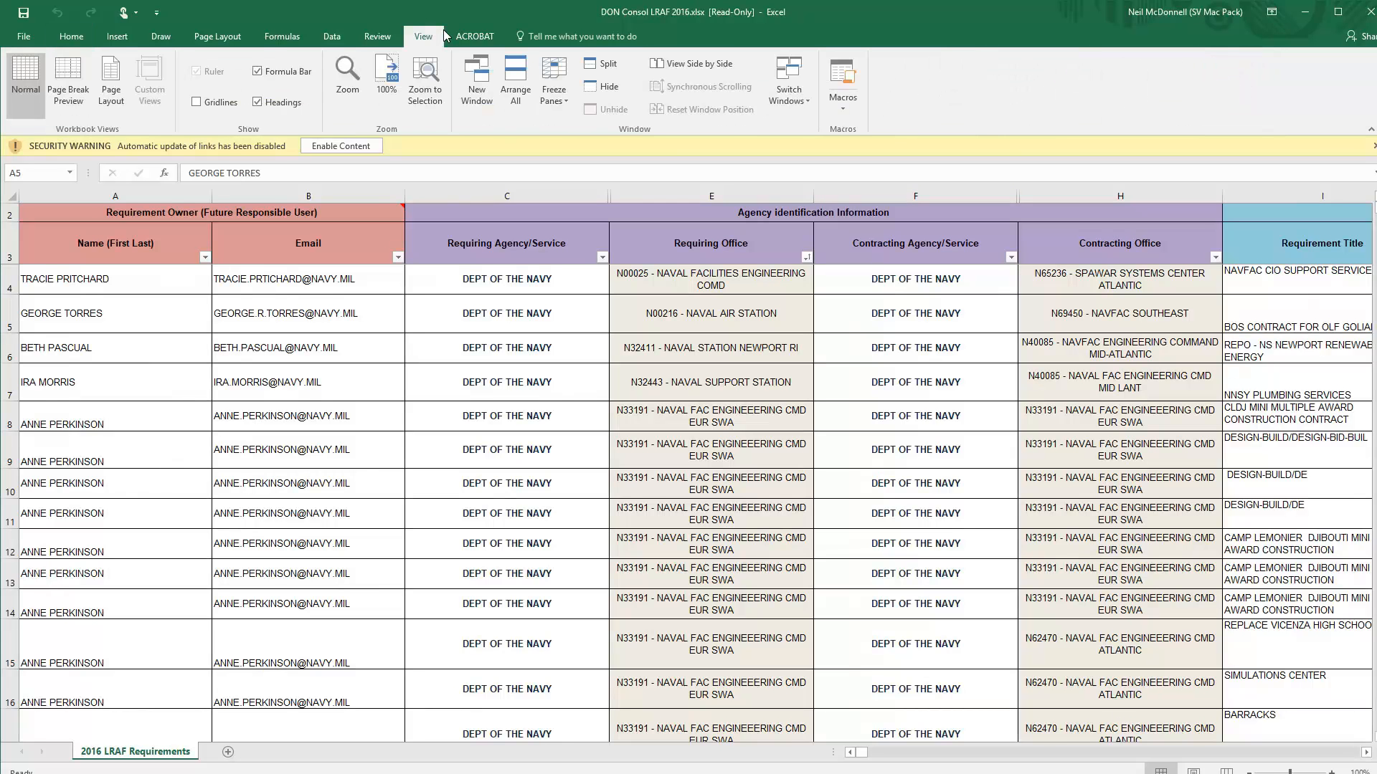
click(349, 99)
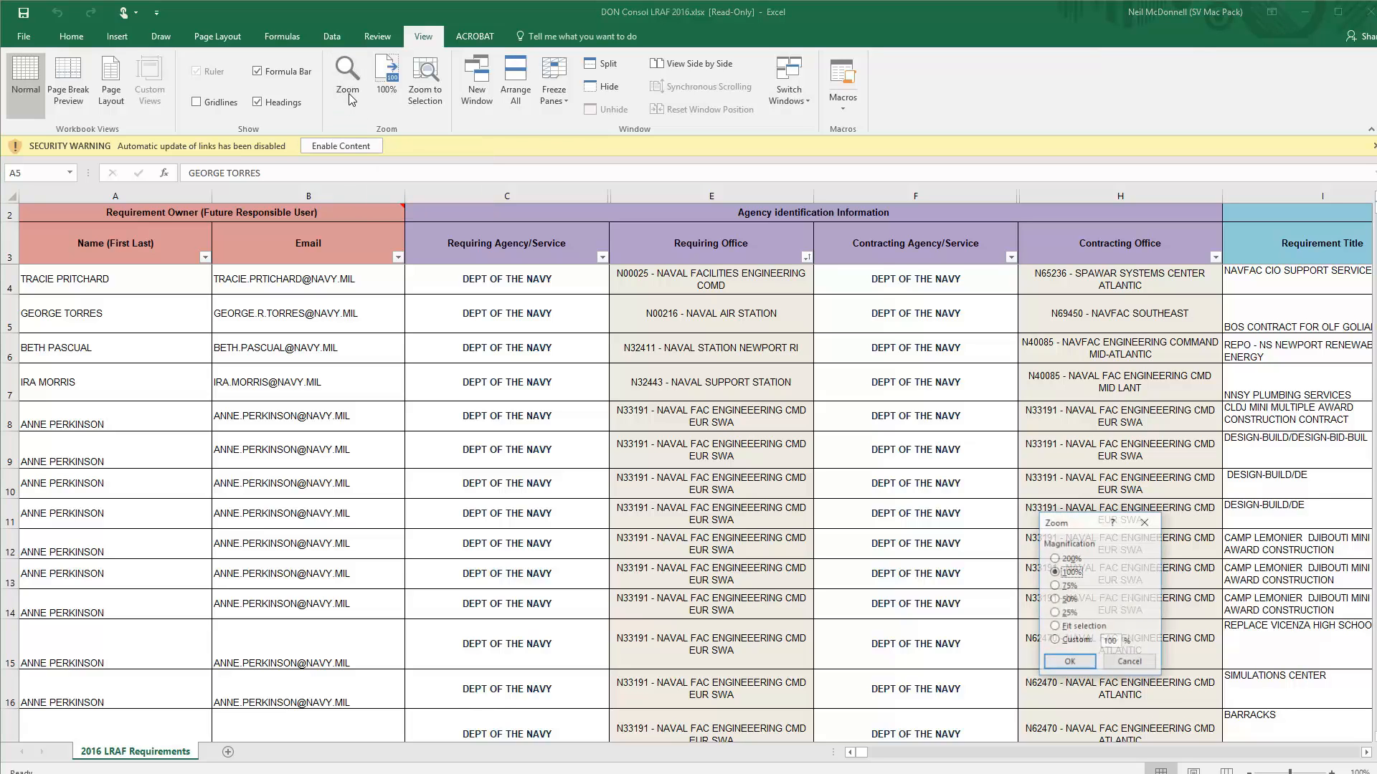
click(1054, 600)
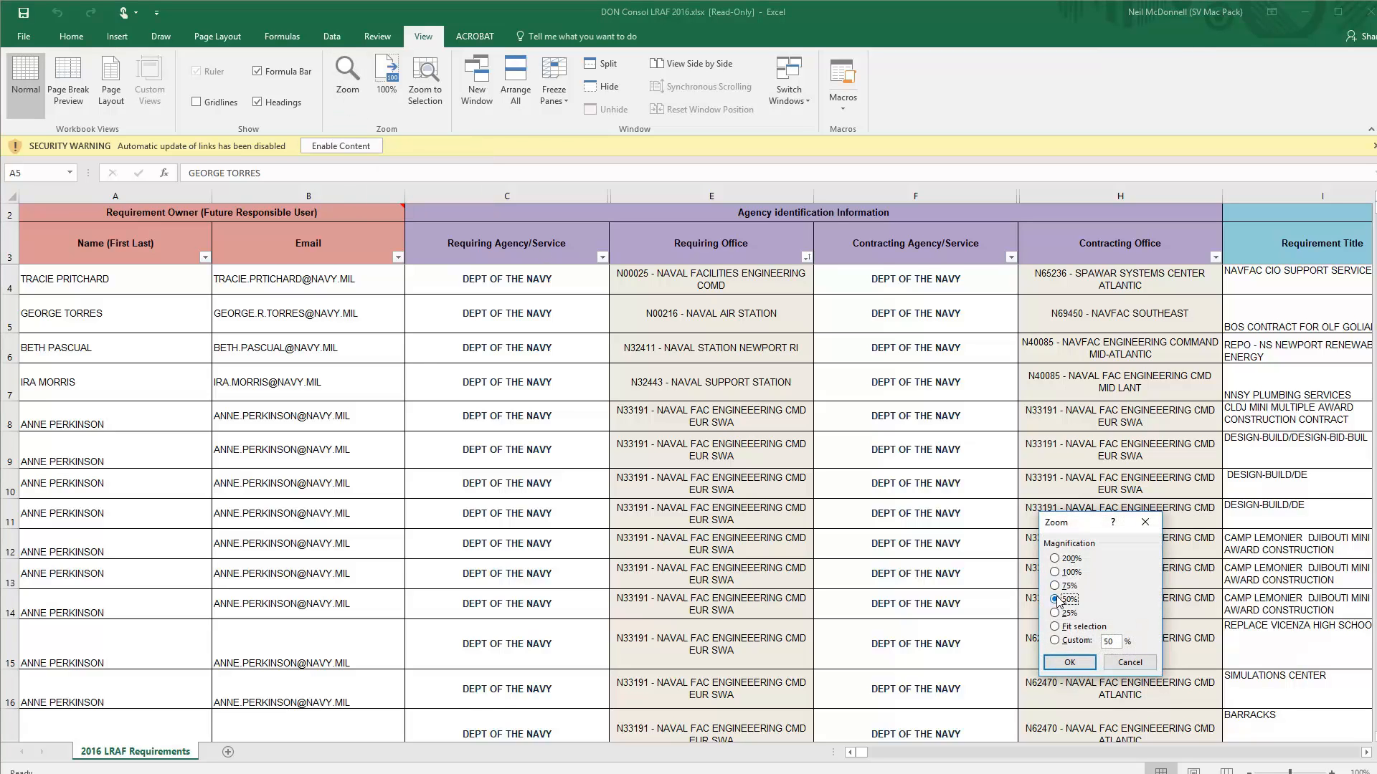
click(1069, 662)
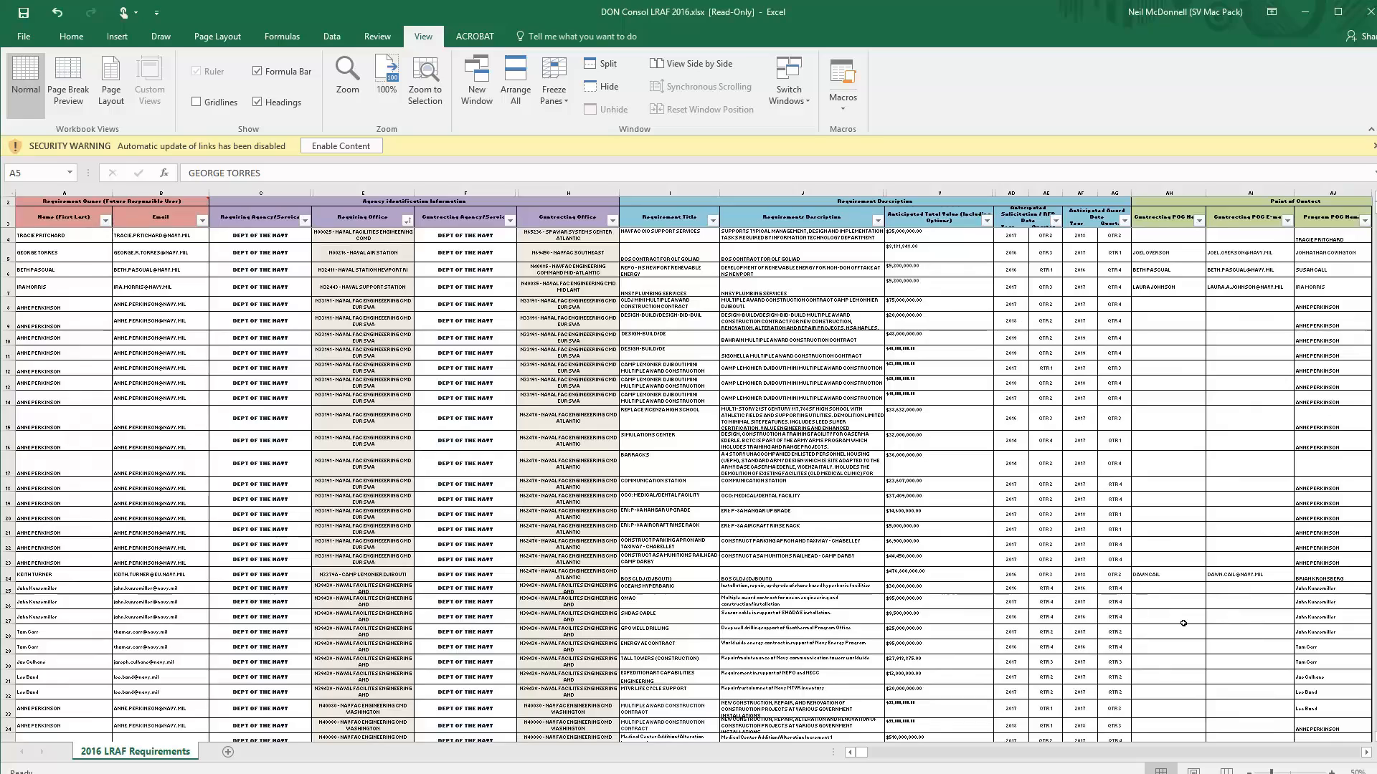
ctrl+scroll(1183, 623, up, 5)
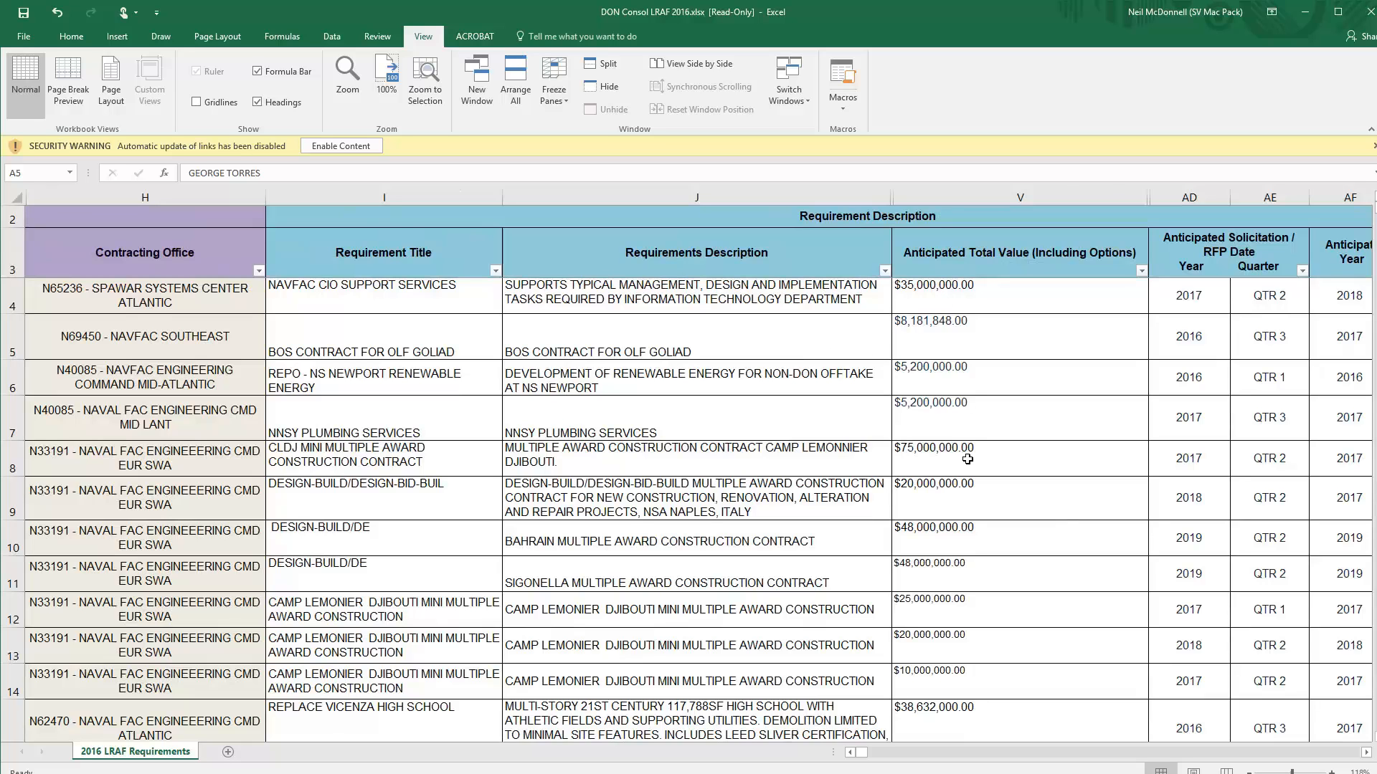
click(1141, 270)
click(1023, 412)
drag(1136, 423, 1132, 492)
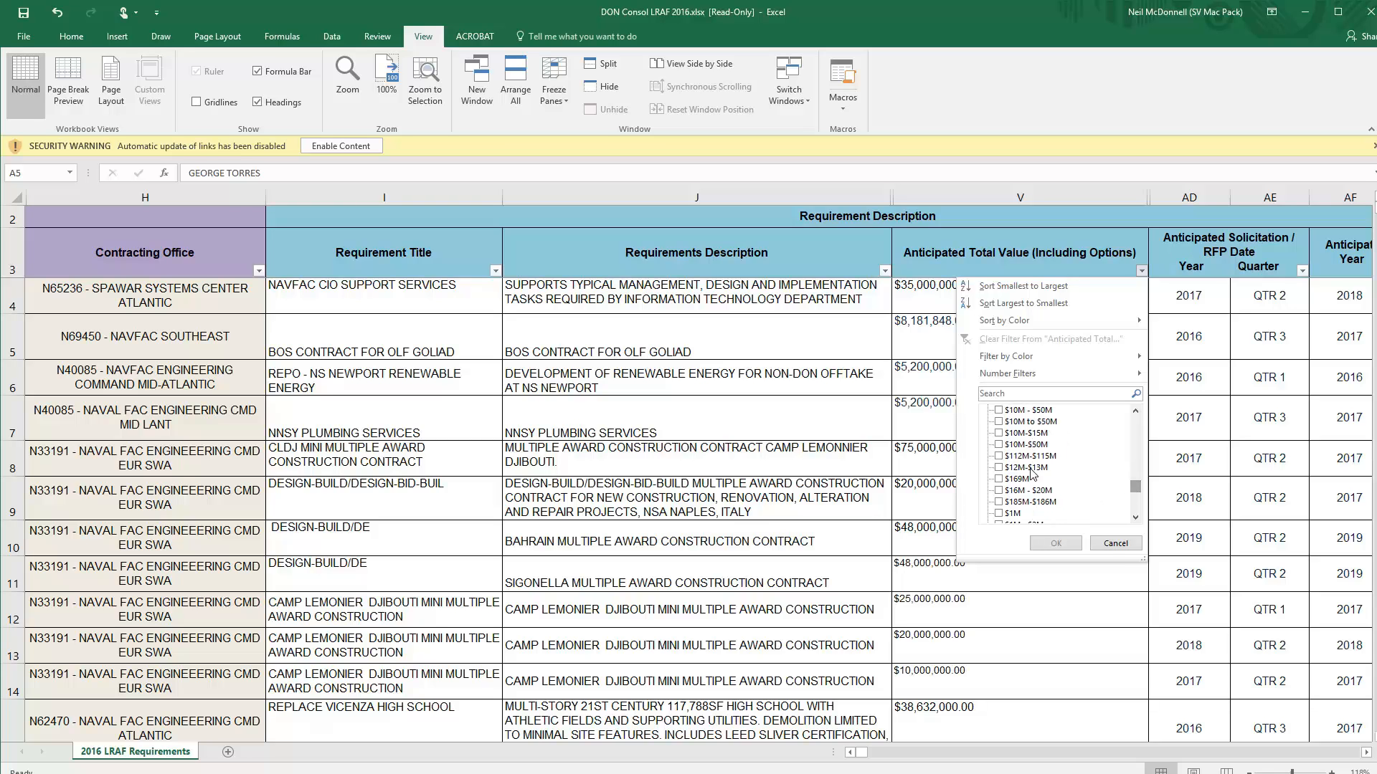
click(1115, 543)
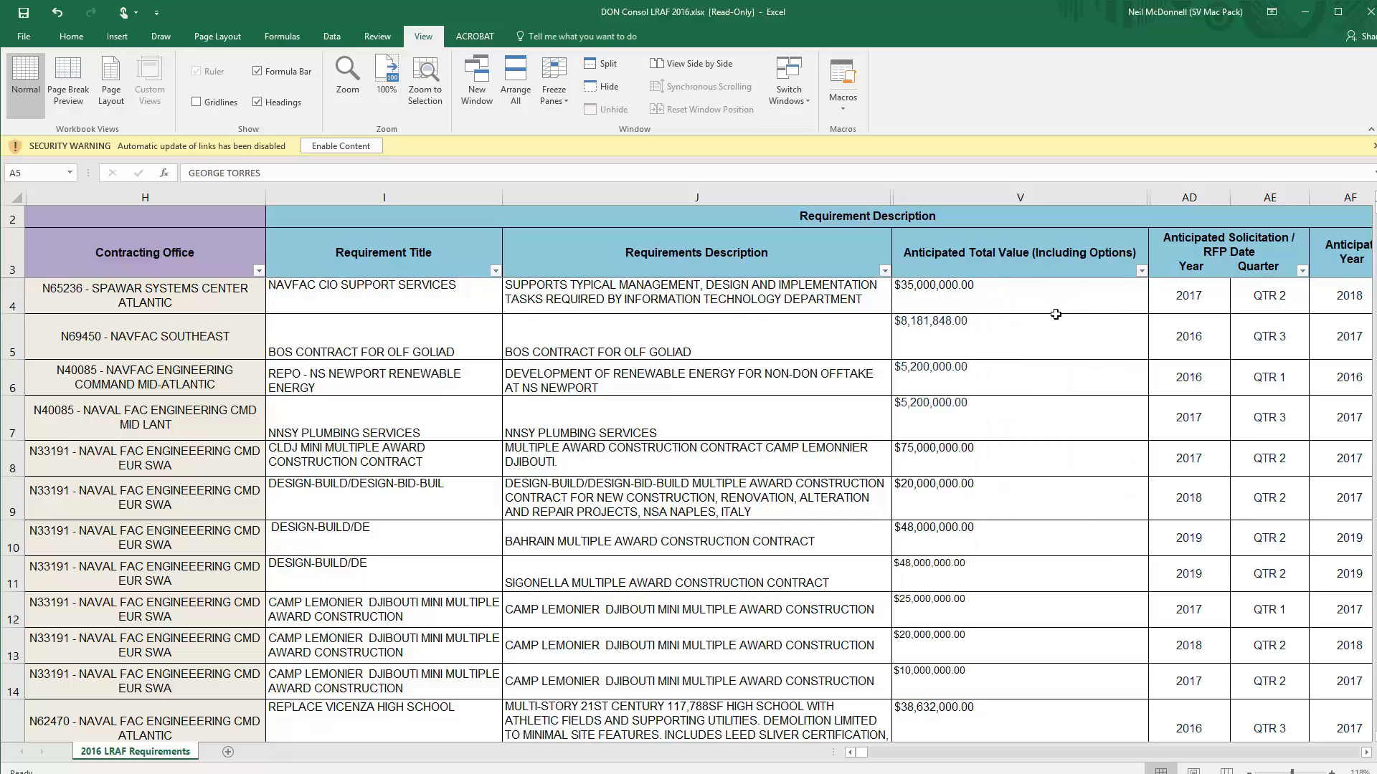
Filter the Anticipated Total Value column to exclude a single listed value, and maximize the workbook window.
click(1141, 271)
click(1031, 434)
click(1054, 543)
double_click(898, 12)
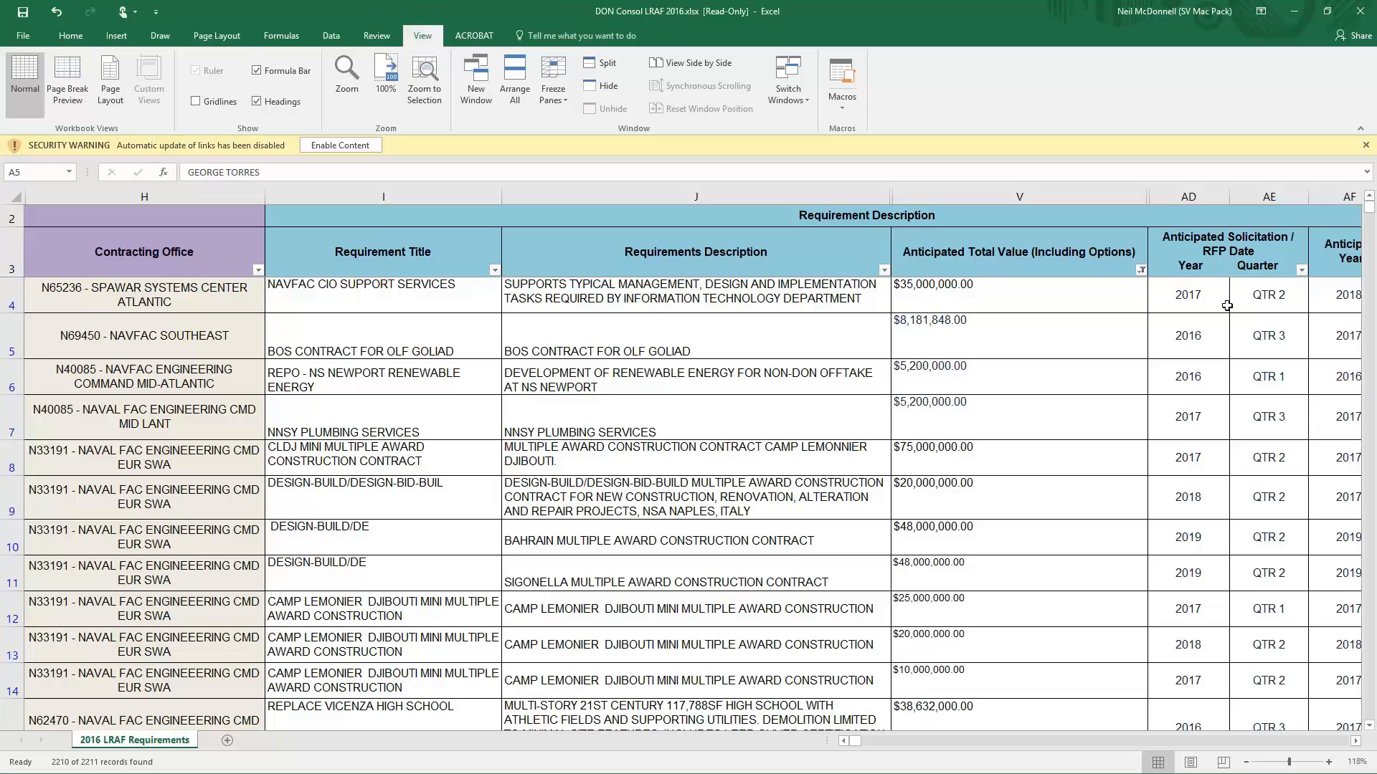
Filter the Anticipated Solicitation / RFP Date column to only the 2019 and 2018 date groups.
click(1301, 271)
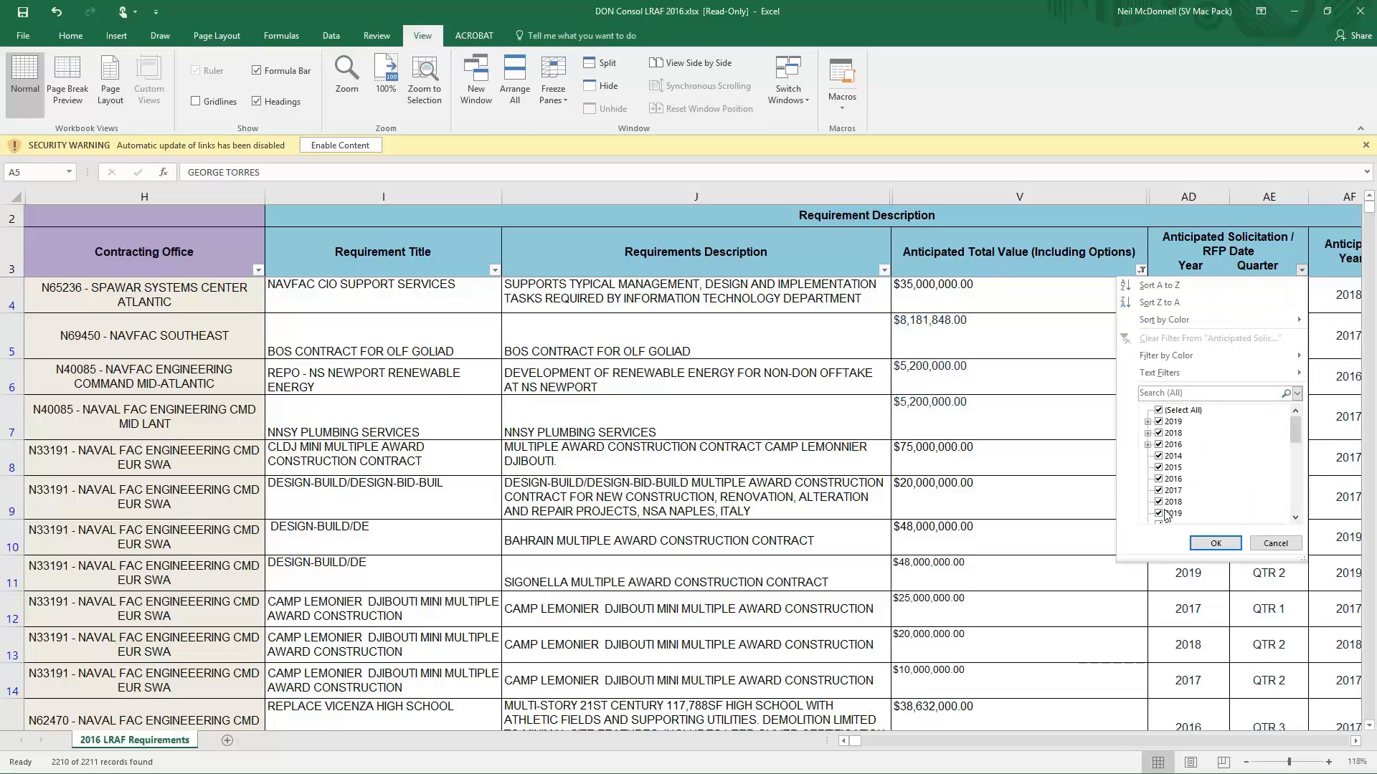
click(1163, 411)
click(1165, 422)
click(1164, 434)
click(1215, 543)
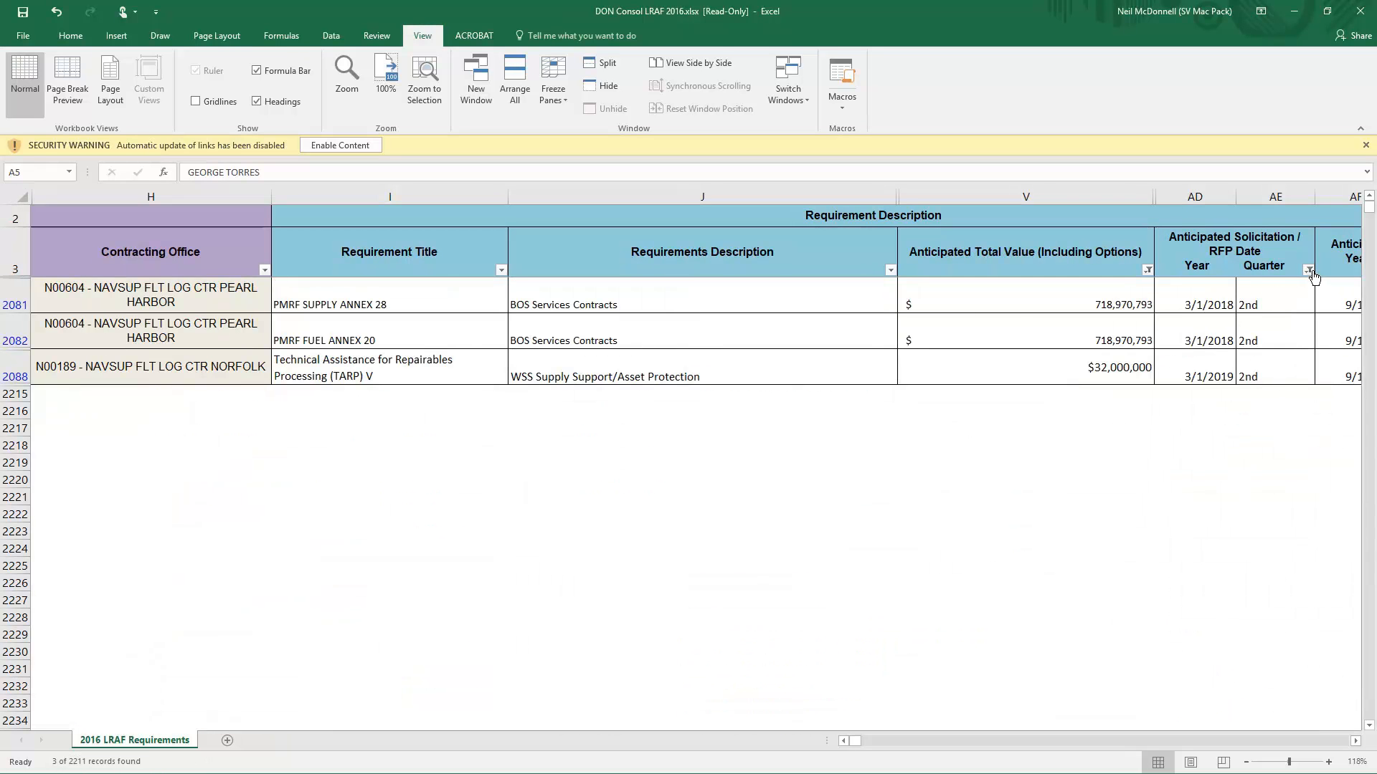
Reset the solicitation date filter's selection and include both the 2018 and 2019 date groups and the plain 2018 and 2019 values.
click(1310, 272)
click(1165, 422)
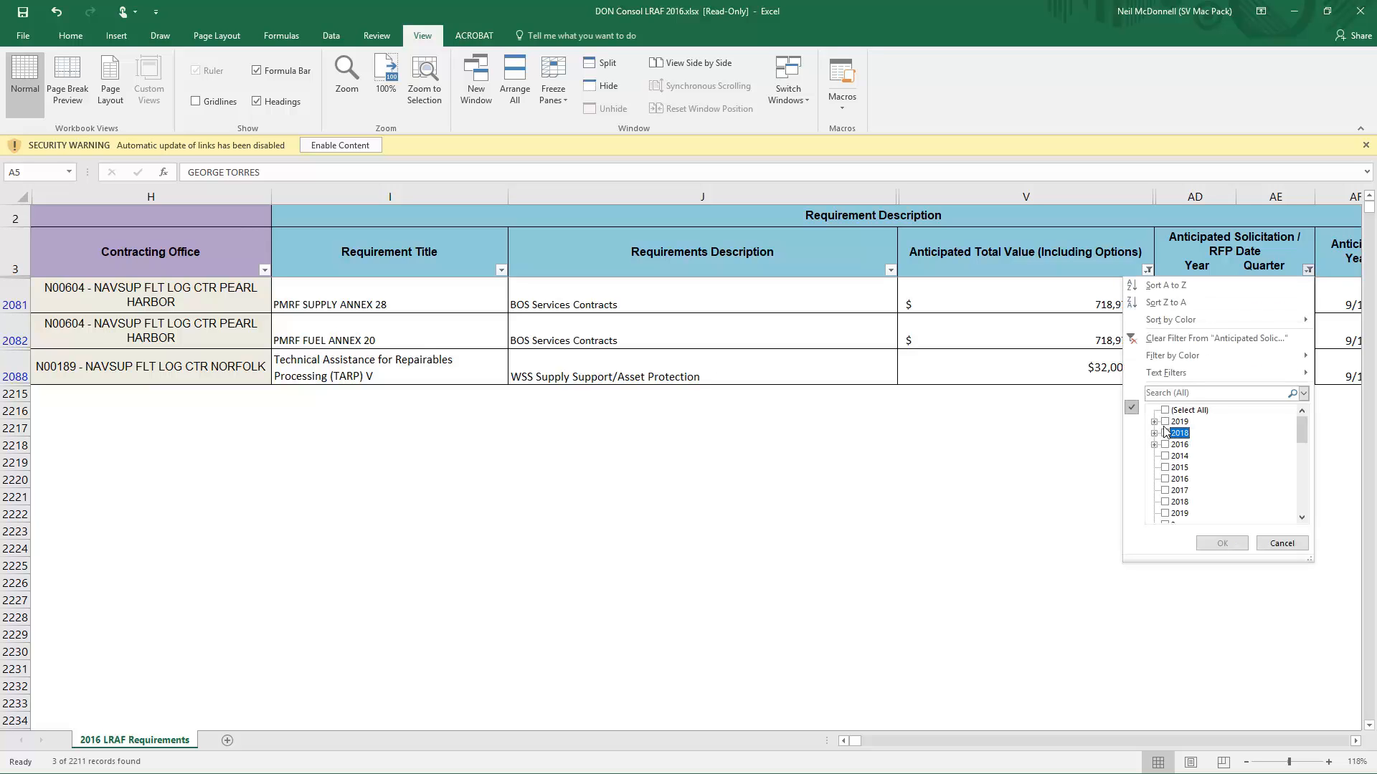
click(1166, 411)
click(1173, 433)
click(1168, 423)
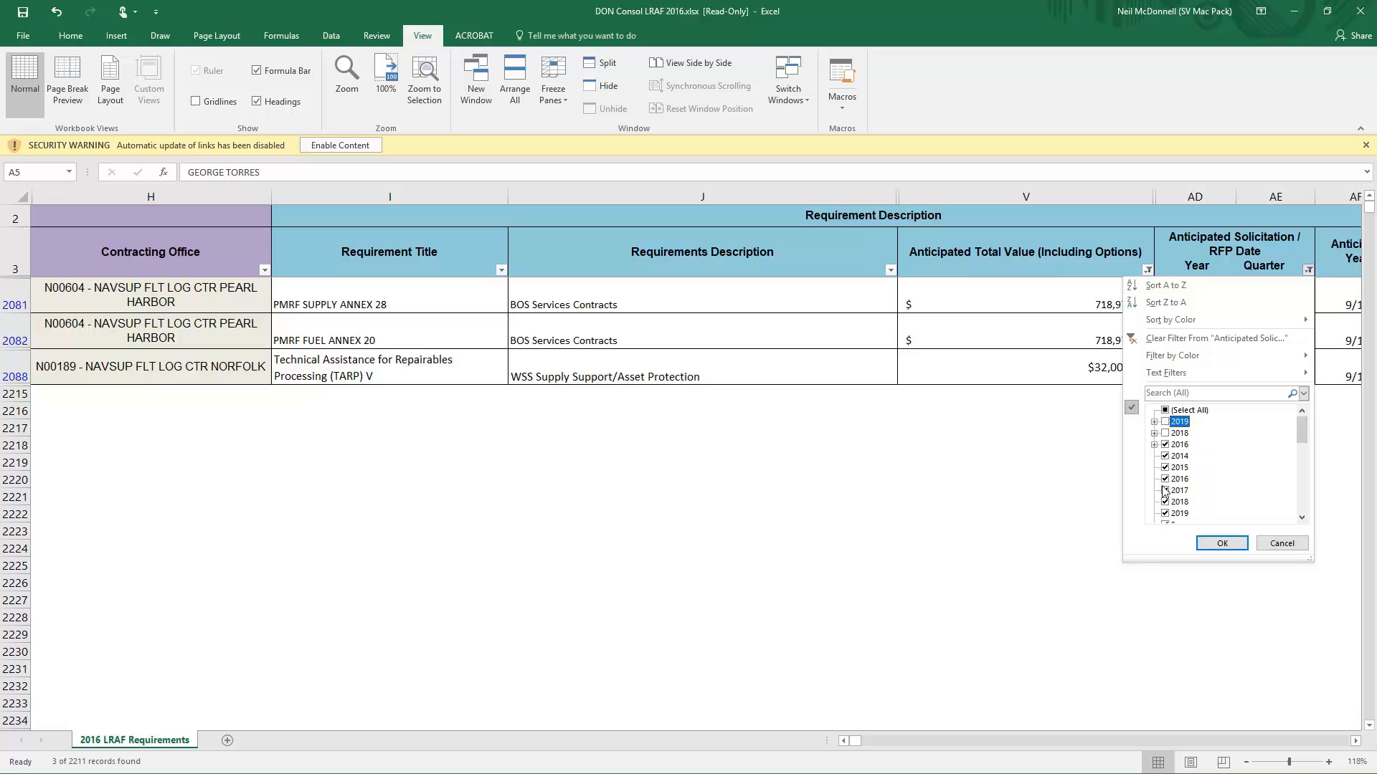
click(1166, 411)
click(1166, 433)
click(1165, 421)
click(1165, 502)
click(1165, 513)
Add FY 2019, FY 2018 and the further matching year entries to the solicitation date filter and apply it.
click(1301, 518)
click(1301, 518)
click(1301, 518)
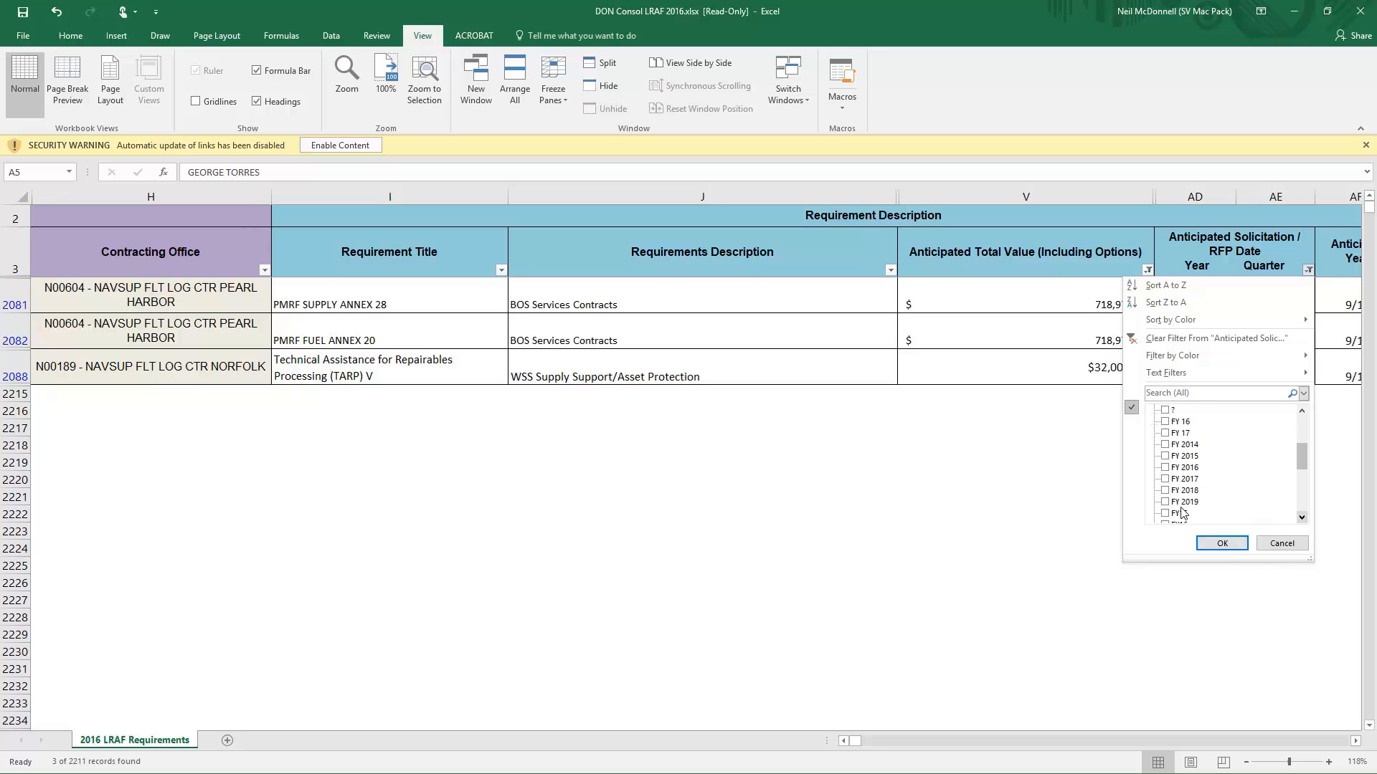
click(1165, 502)
click(1165, 490)
drag(1305, 455, 1304, 476)
click(1165, 457)
click(1166, 467)
drag(1301, 479, 1303, 495)
click(1165, 445)
click(1222, 543)
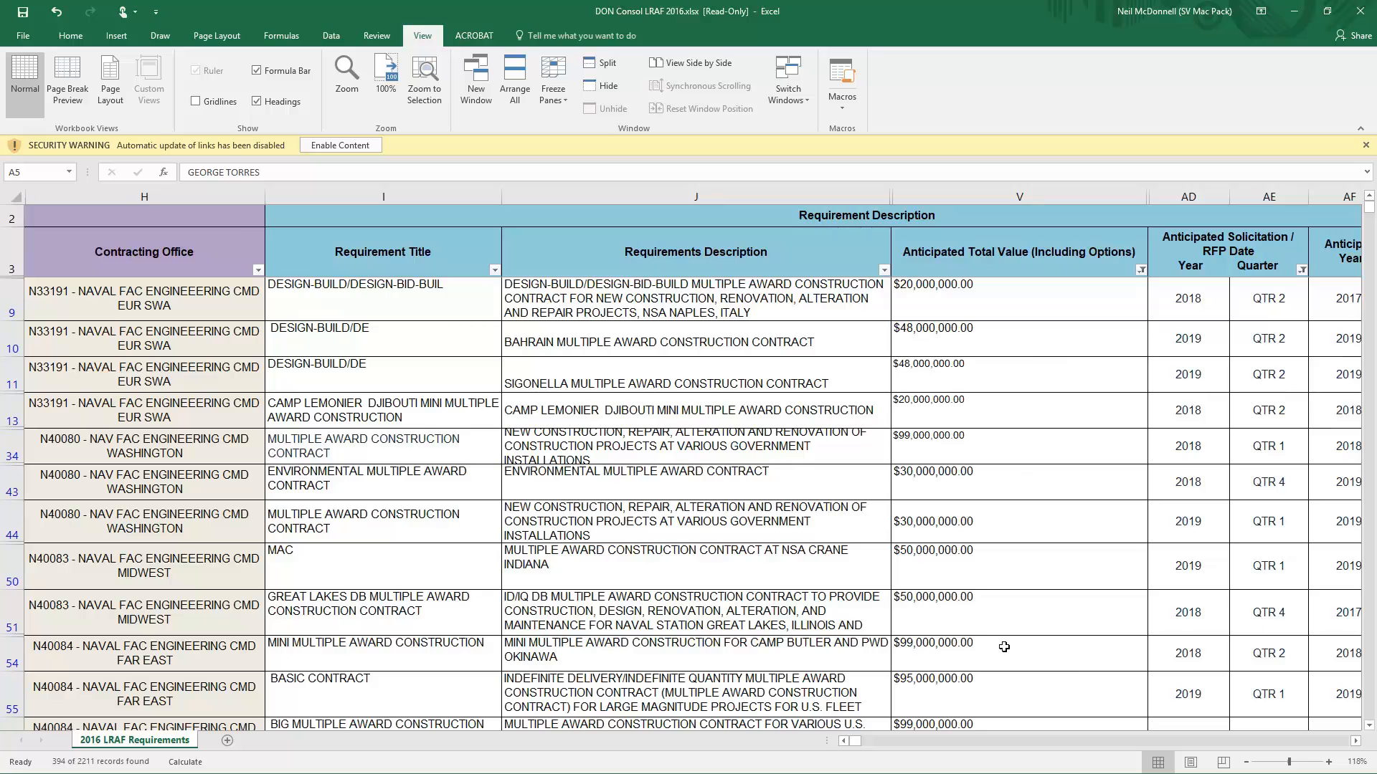
Examine the filtered records' Point of Contact and Other Acquisition Information columns, and return to the Agency identification columns.
click(961, 743)
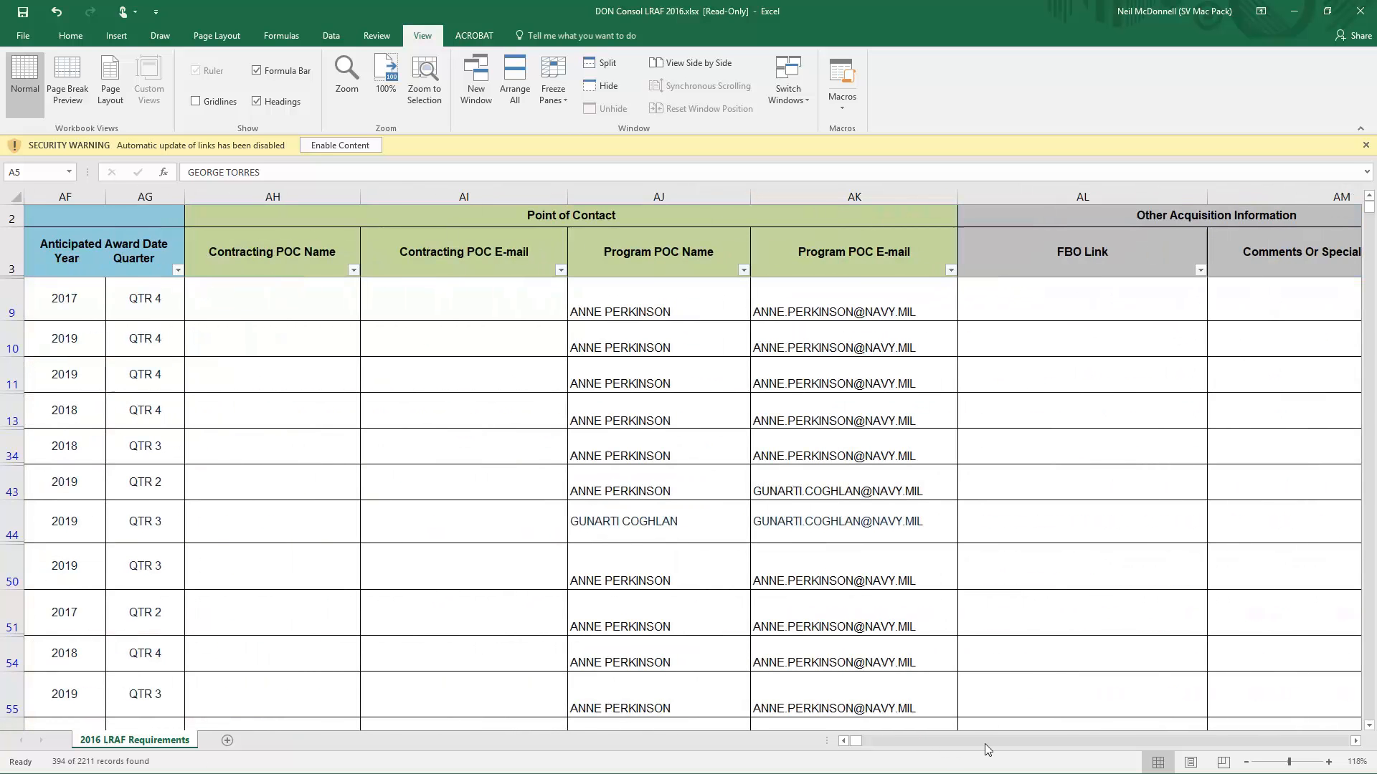
click(1077, 743)
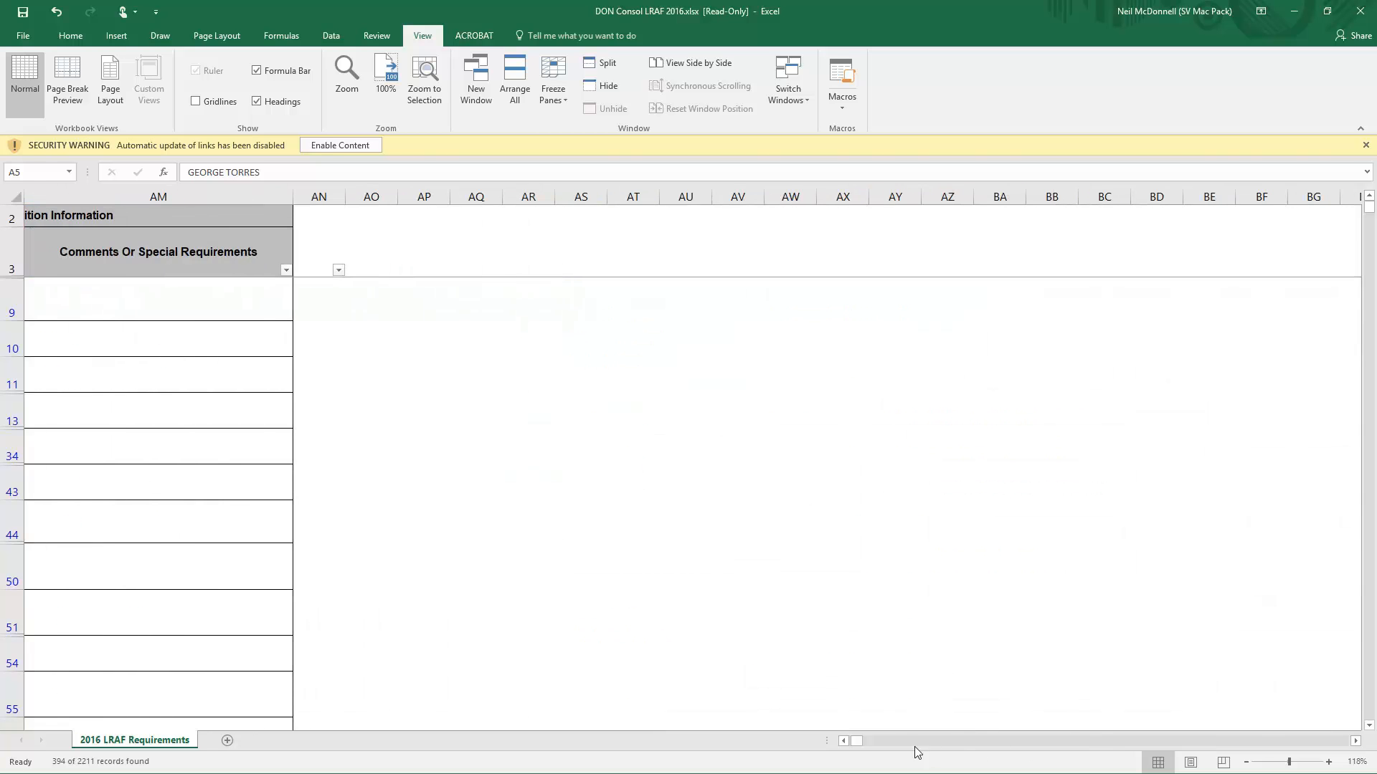
click(843, 743)
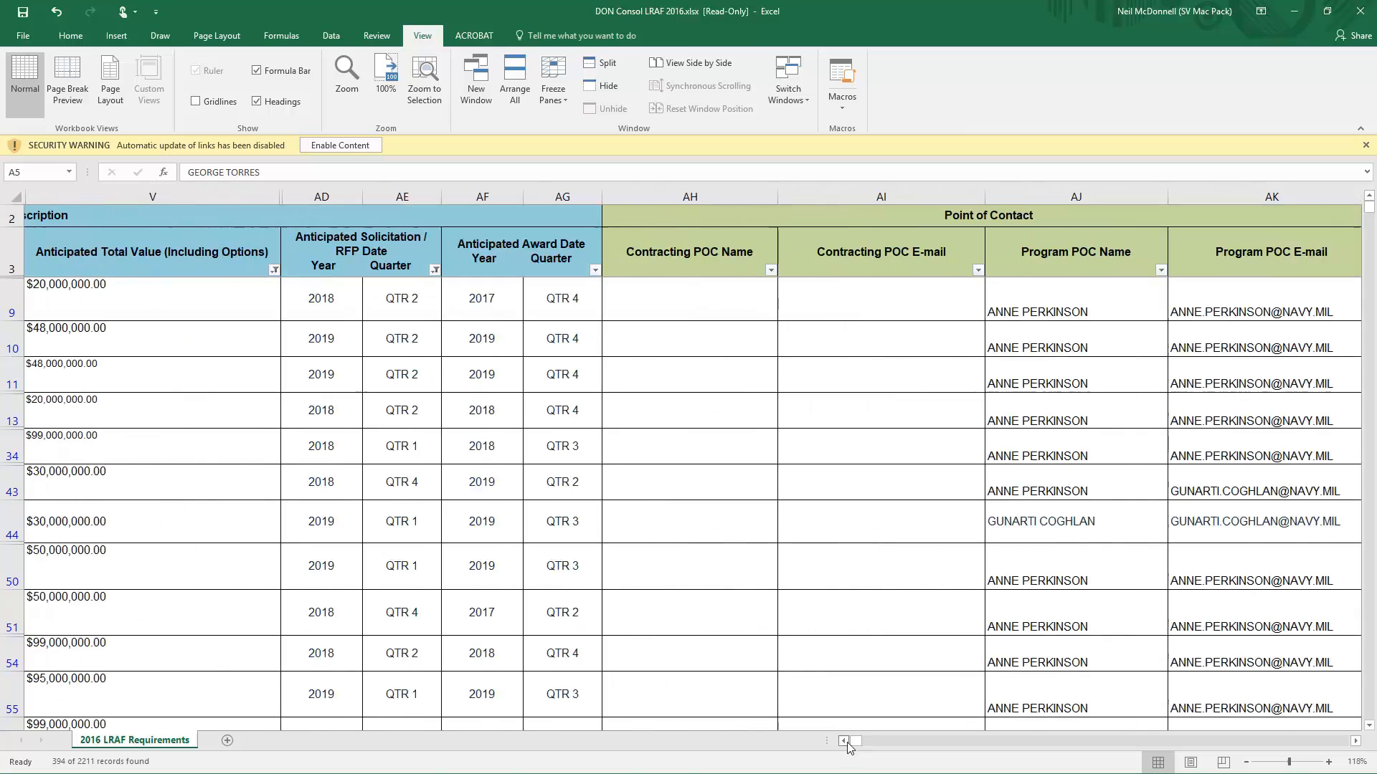
click(844, 742)
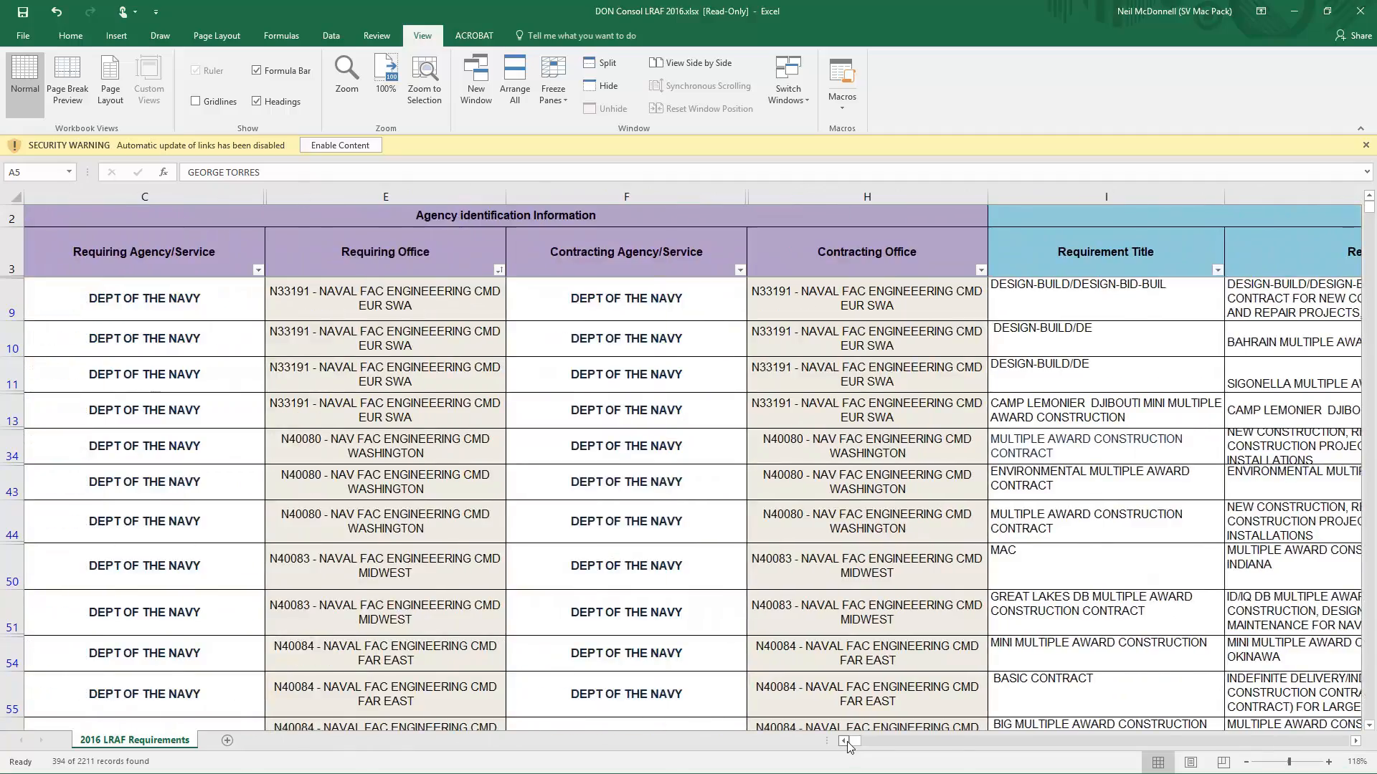
Close the DON Consol LRAF 2016 forecast workbook without saving the changes.
click(844, 742)
click(844, 741)
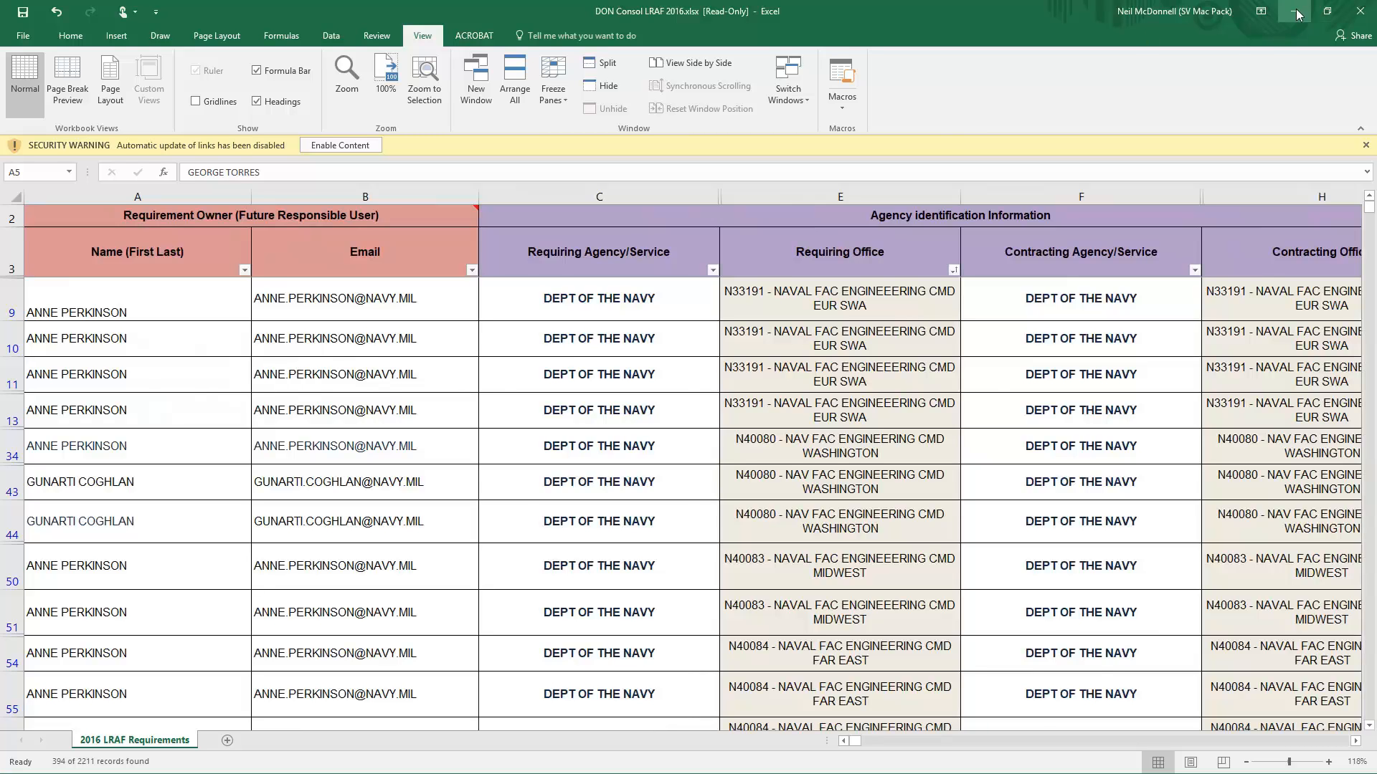
click(1360, 11)
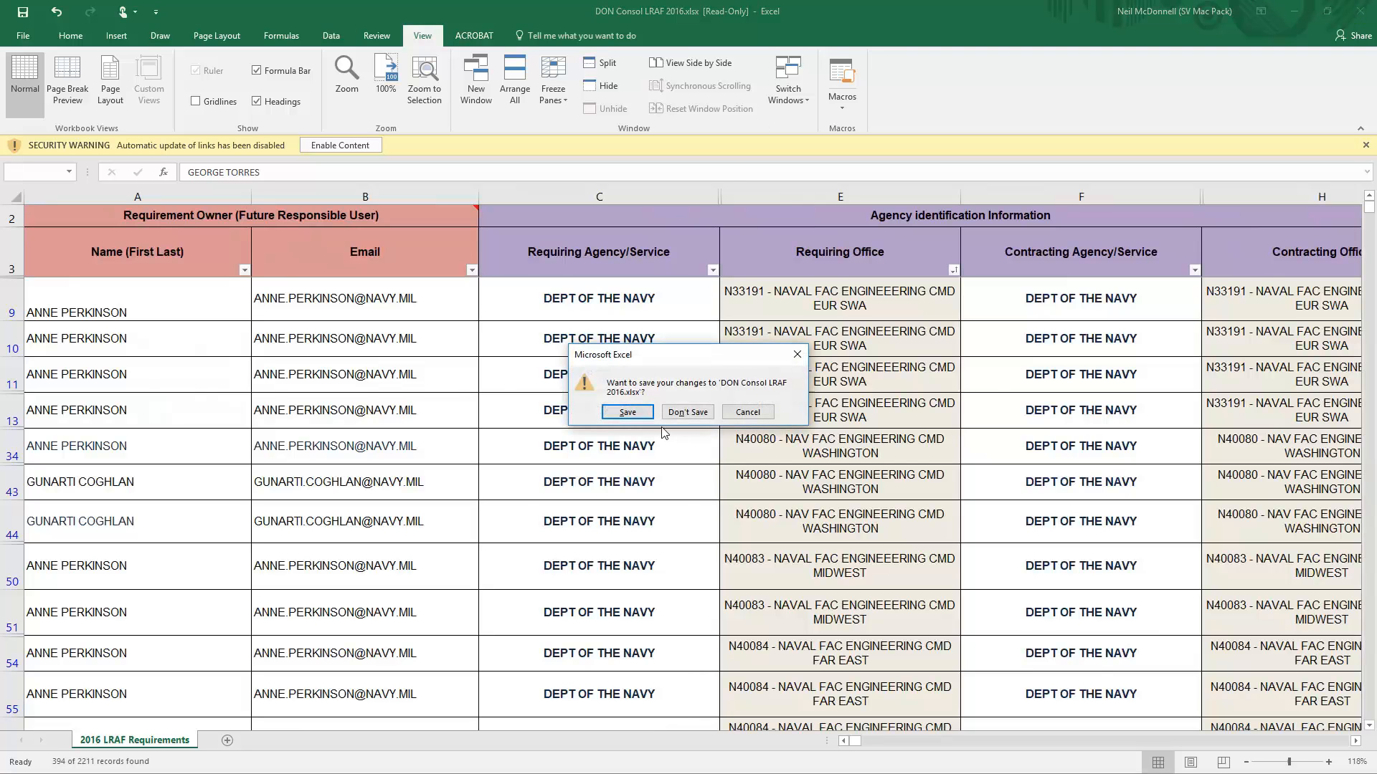
click(687, 412)
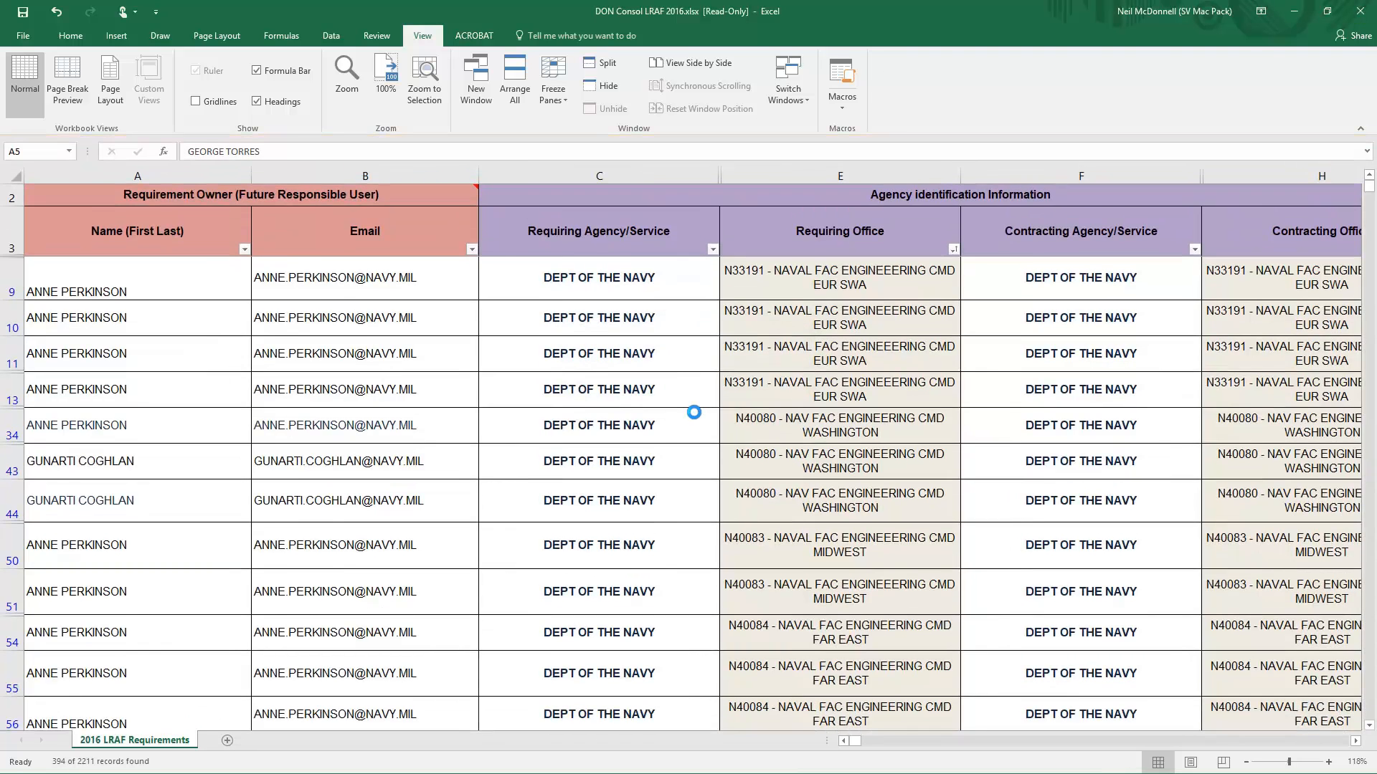
Switch to the browser and bring up the Agency Showcase presentation with the Department of the Navy links.
key(alt+Tab)
scroll(475, 166, up, 4)
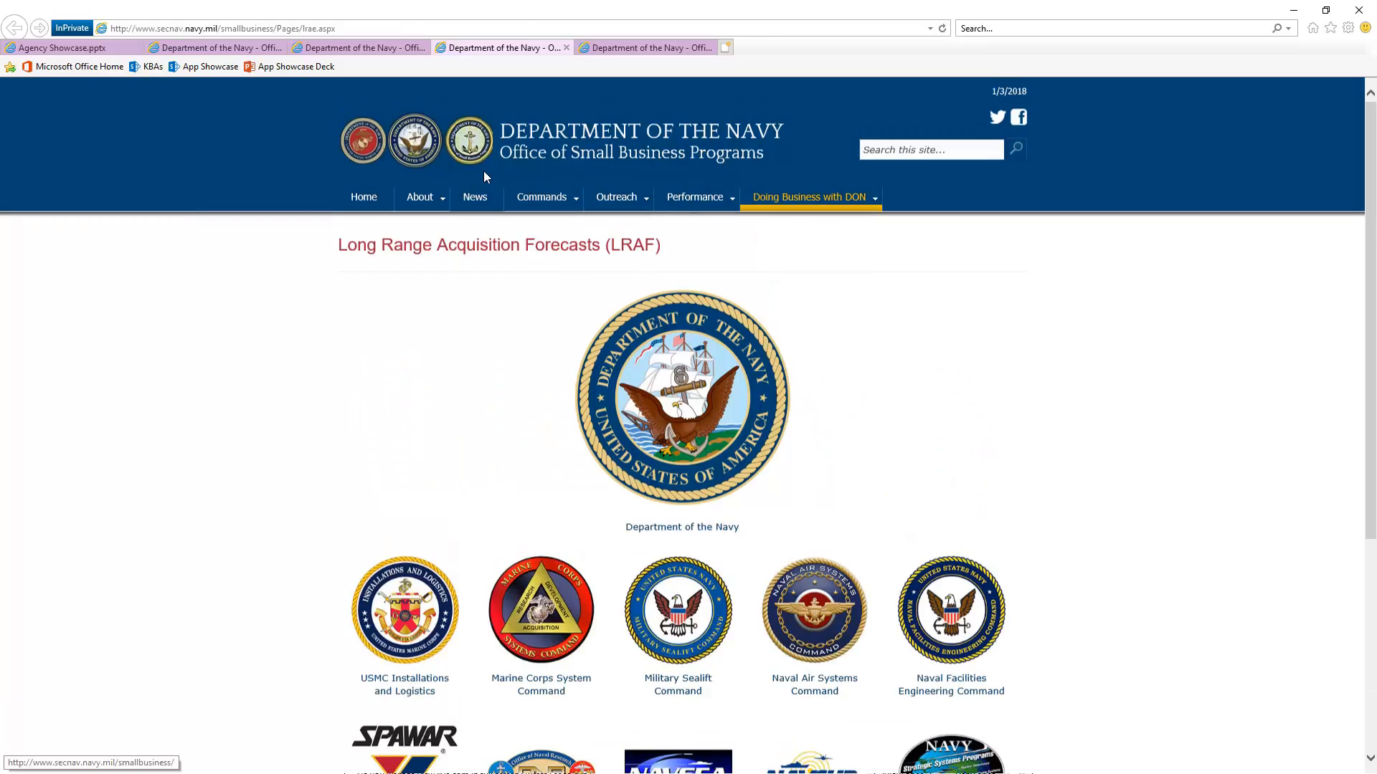
click(70, 49)
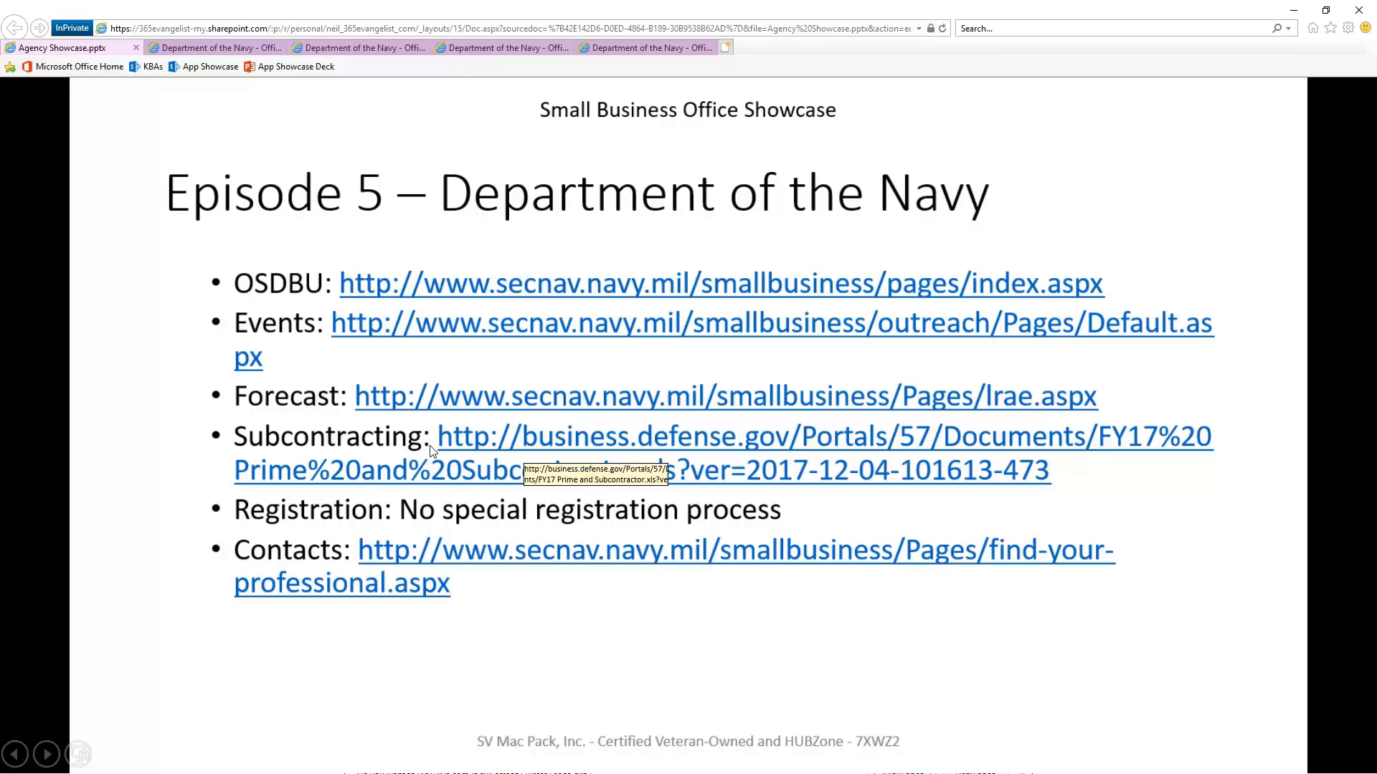
Switch to the FY17 Prime and Subcontractor workbook in Excel and examine its vendor contacts, vendor names and ultimate completion dates.
key(alt+Tab)
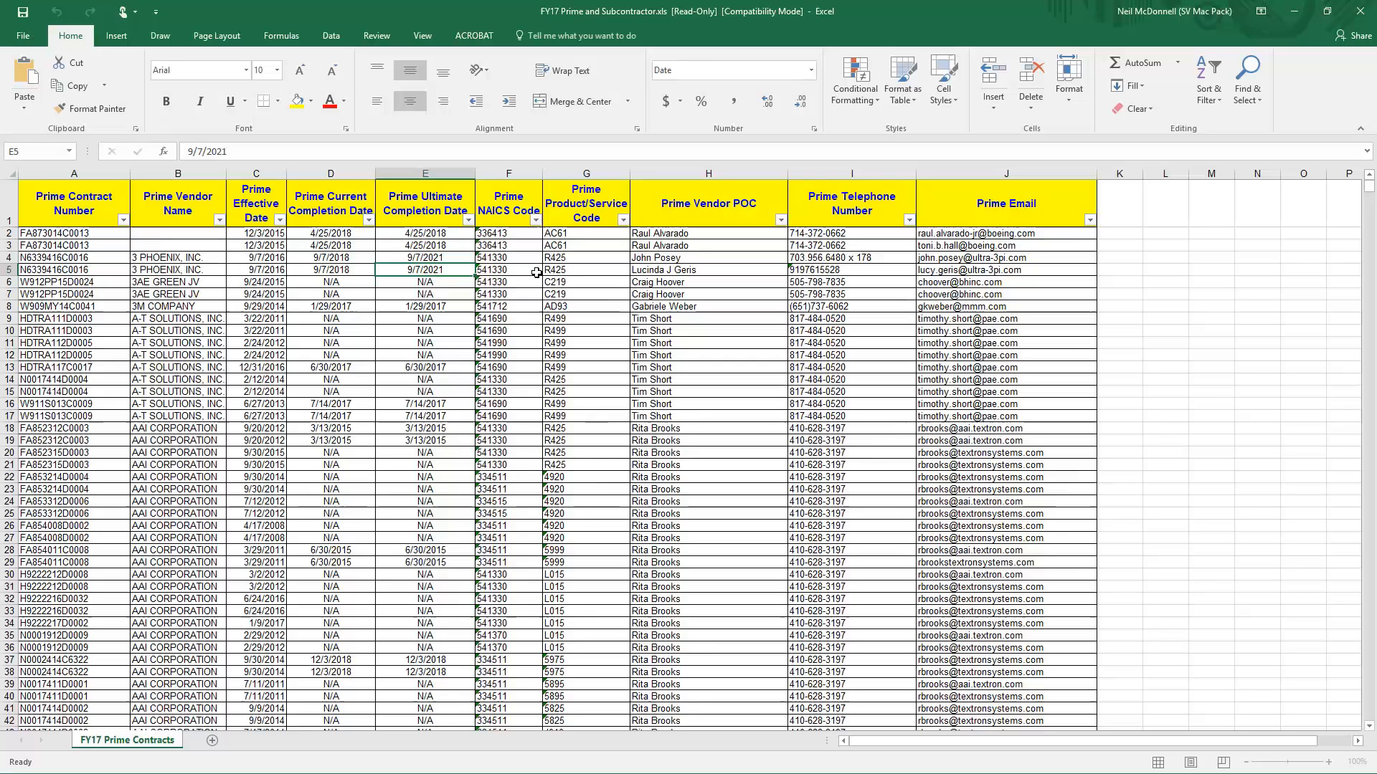
drag(705, 246, 708, 330)
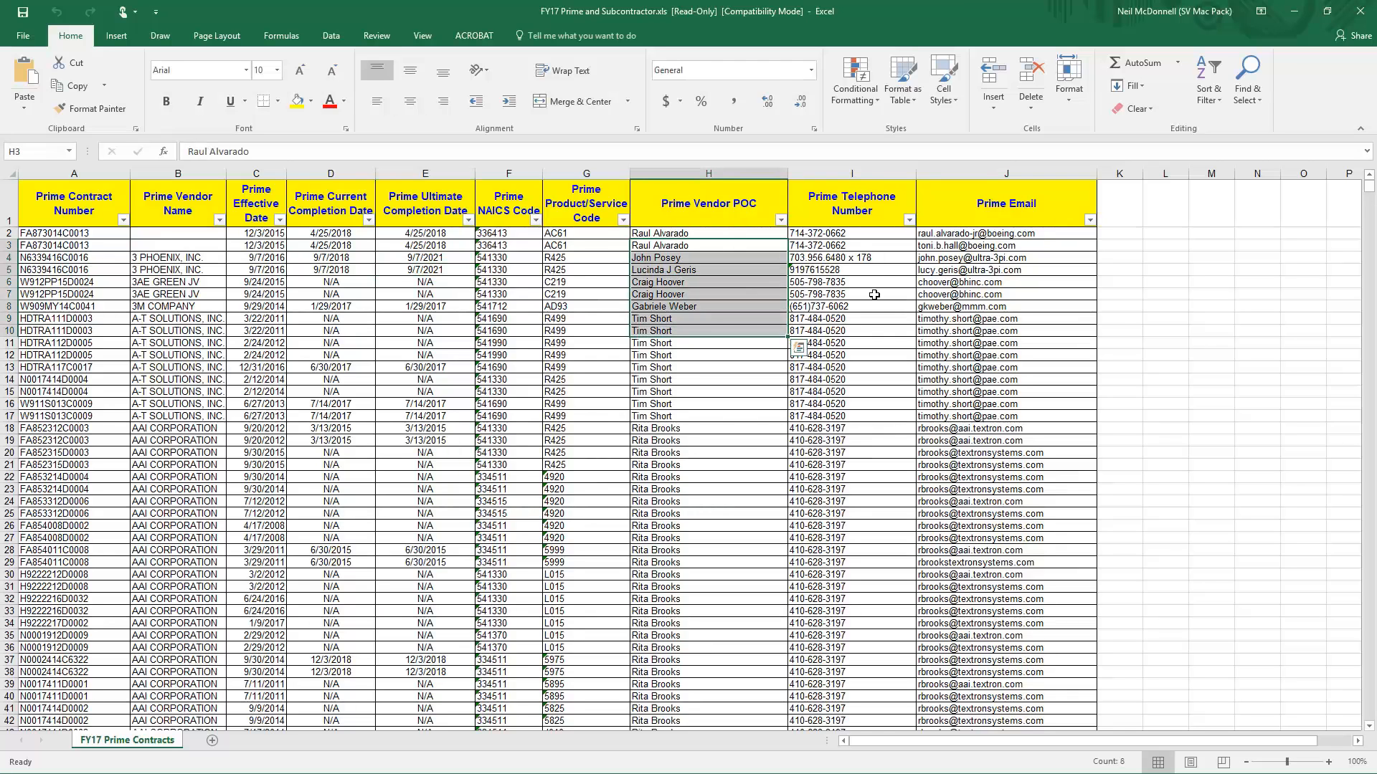
drag(876, 271, 876, 319)
drag(1013, 269, 1011, 320)
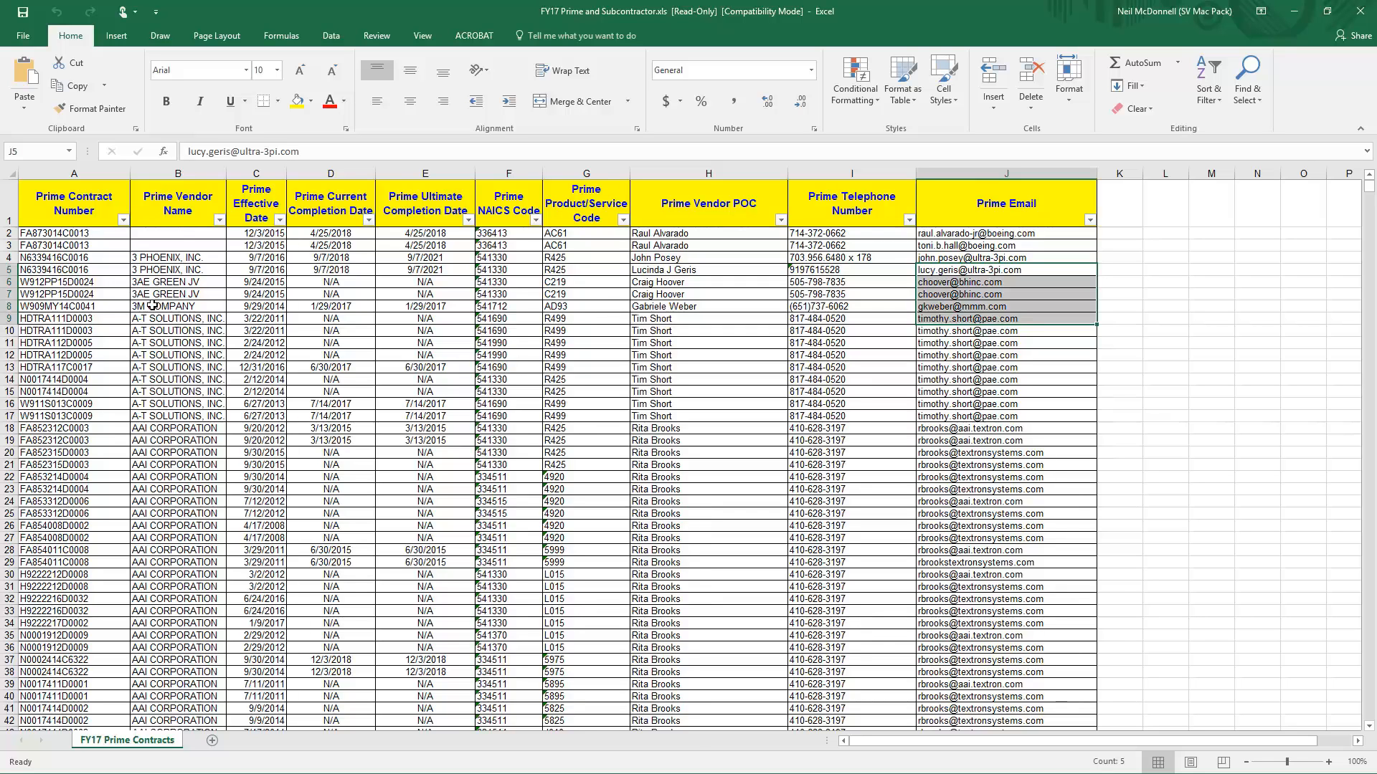
drag(187, 322, 182, 465)
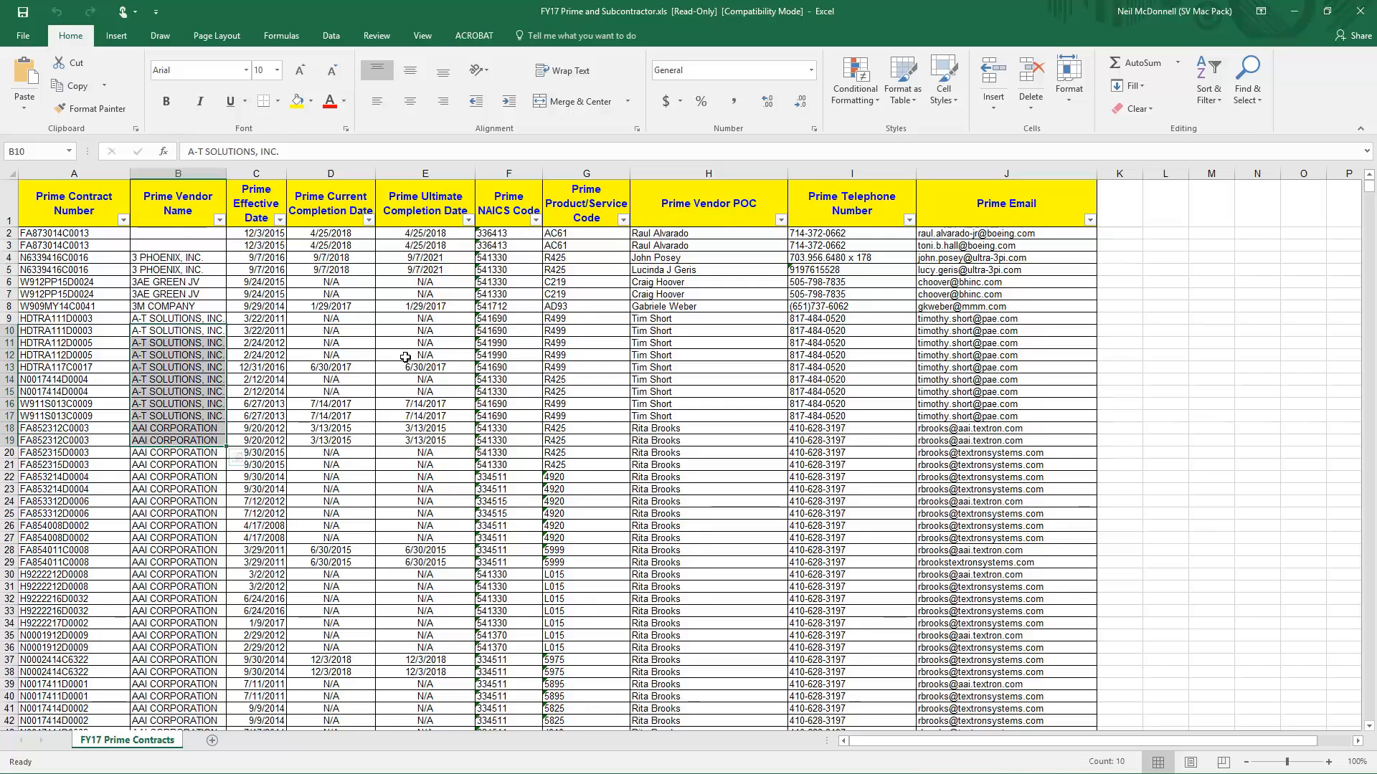
drag(404, 356, 413, 406)
scroll(512, 332, down, 4)
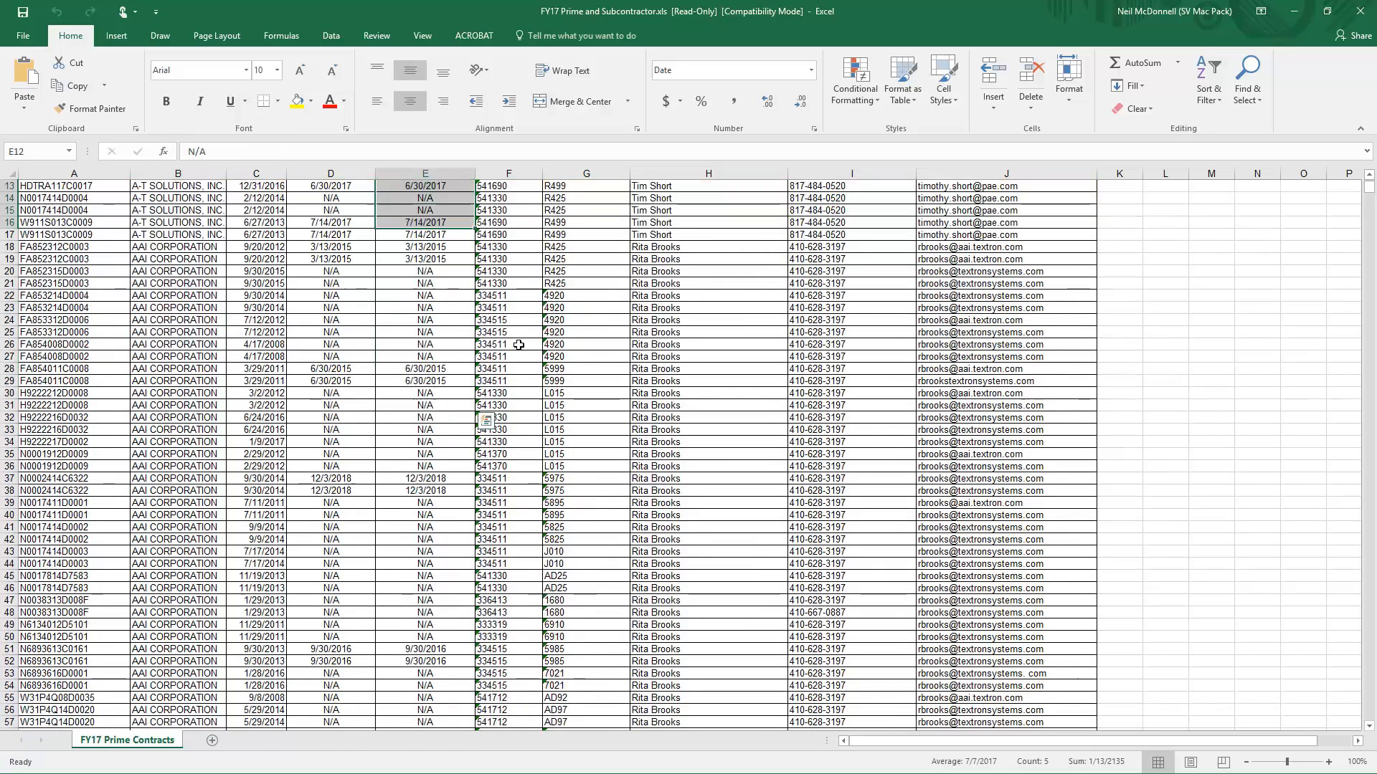
scroll(520, 346, up, 4)
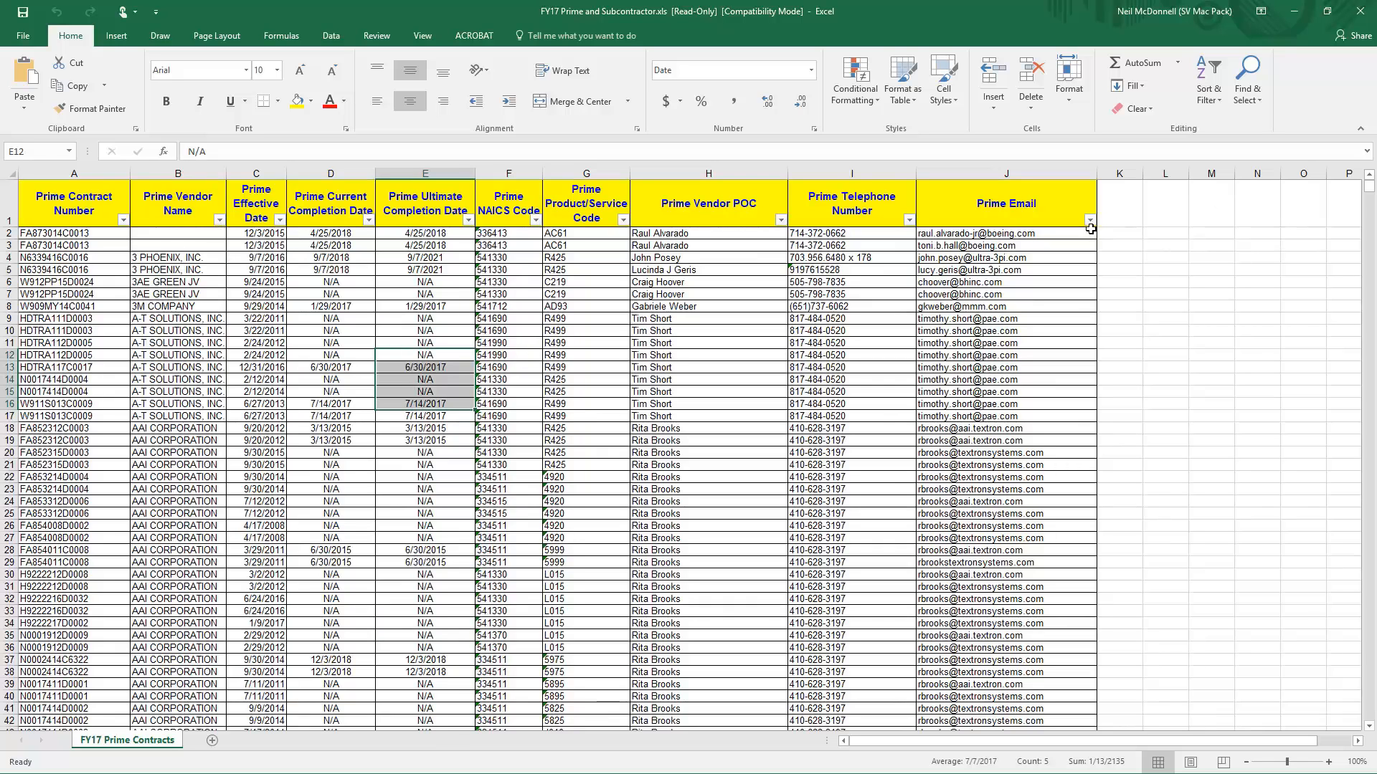
Look through the Prime Email column's filter values to the end of the list, and leave the filter unapplied.
click(1090, 223)
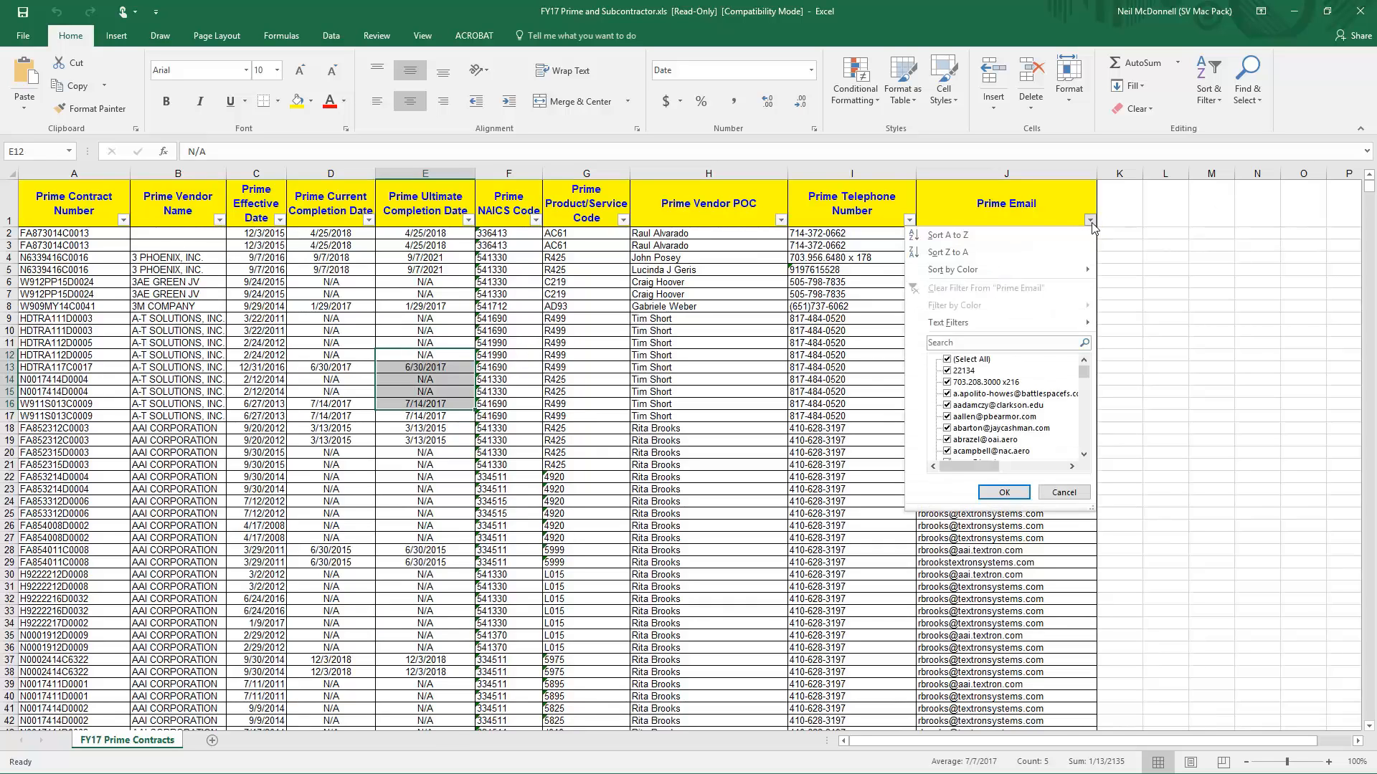
click(1065, 493)
click(331, 35)
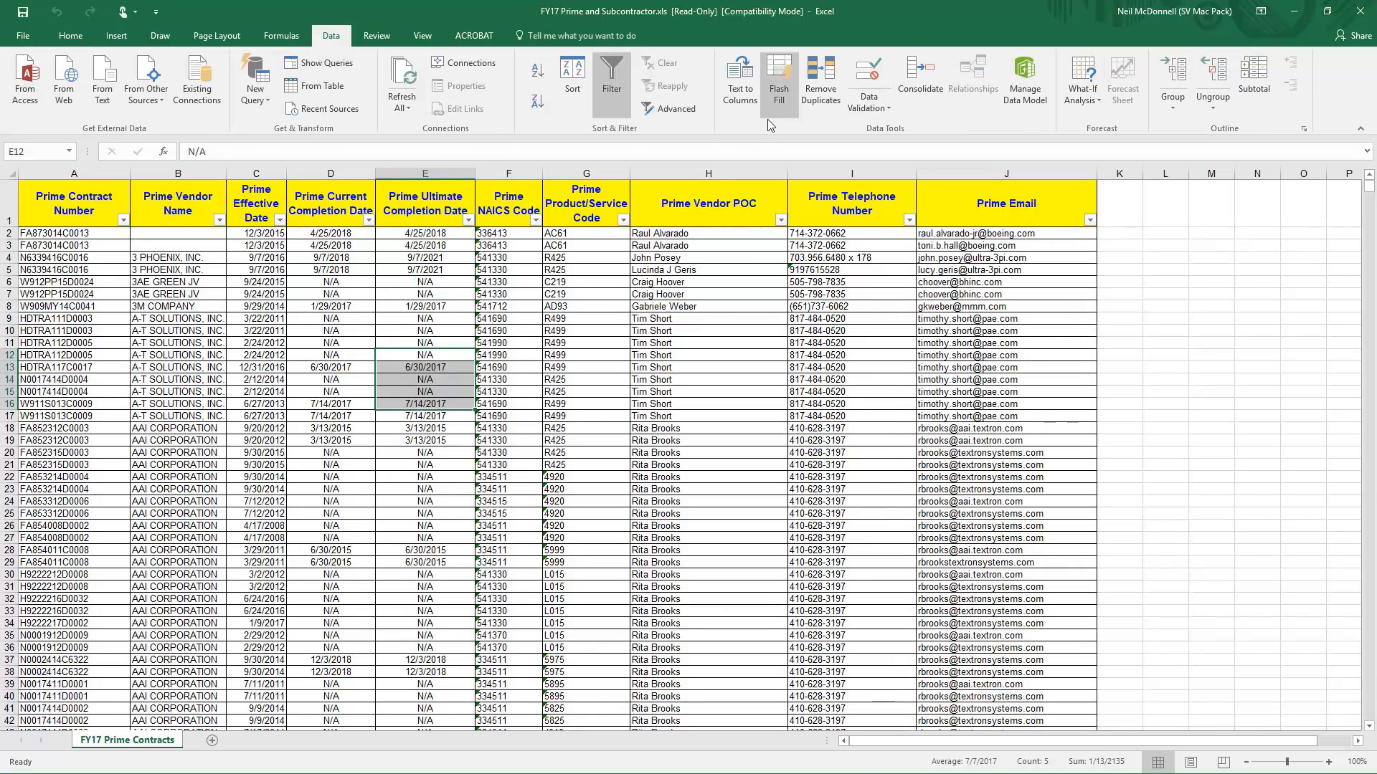
click(1007, 278)
click(1090, 220)
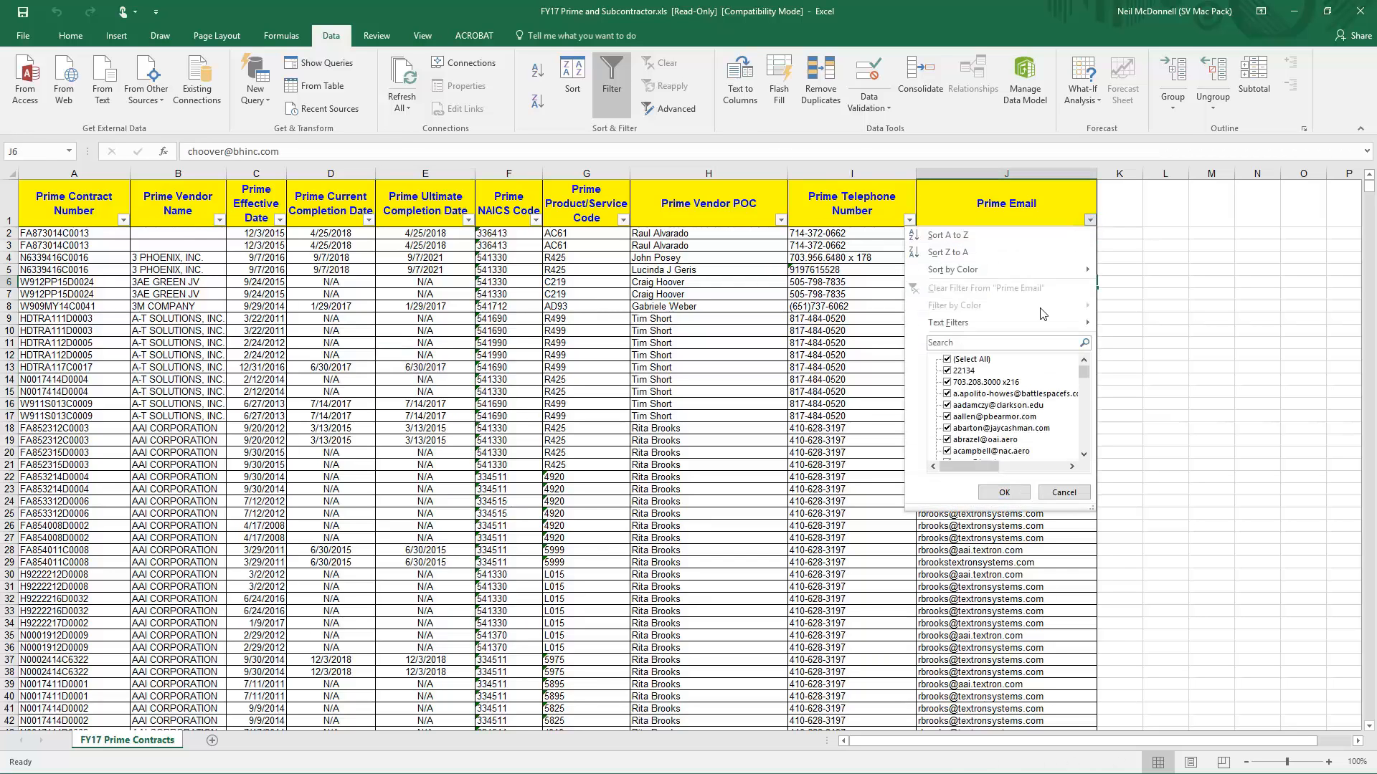
mouse_move(1043, 327)
drag(1084, 375, 1083, 451)
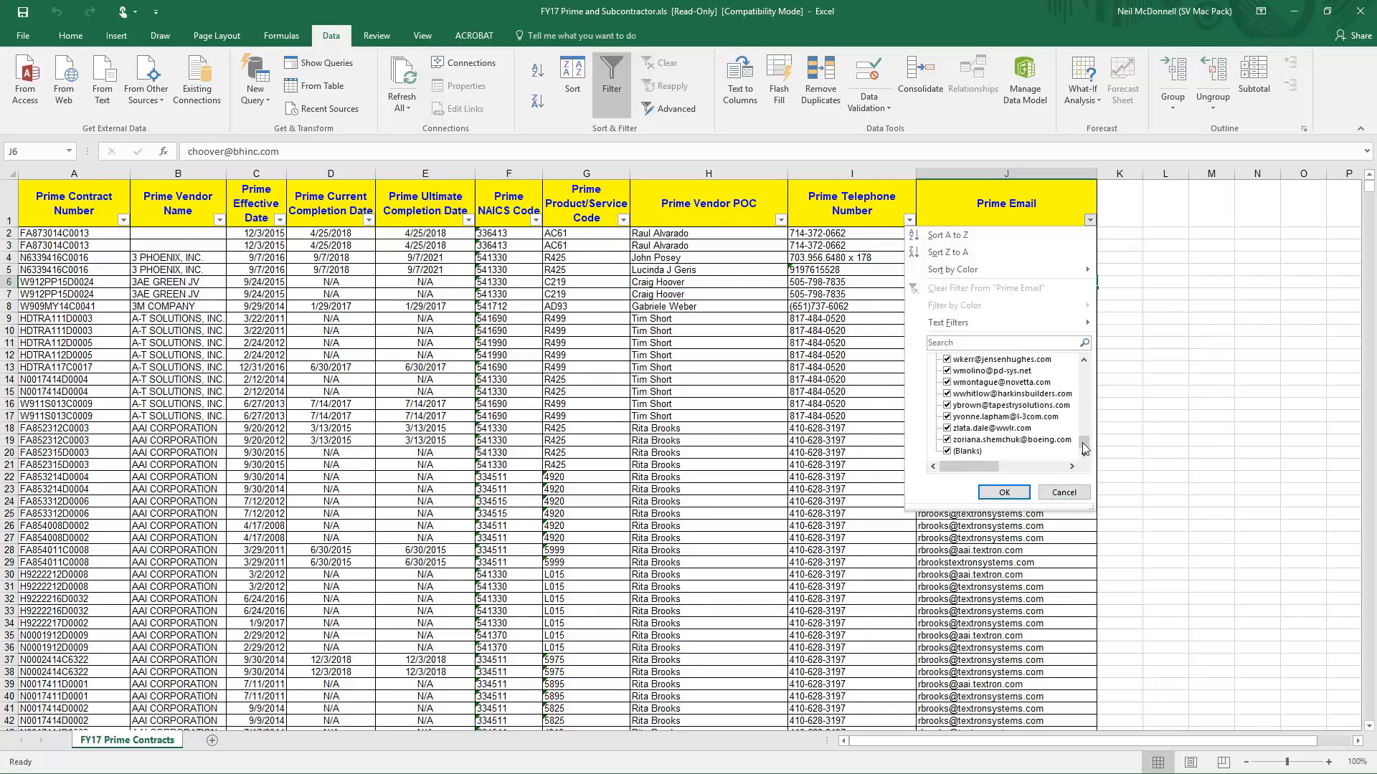
drag(1084, 448, 1083, 436)
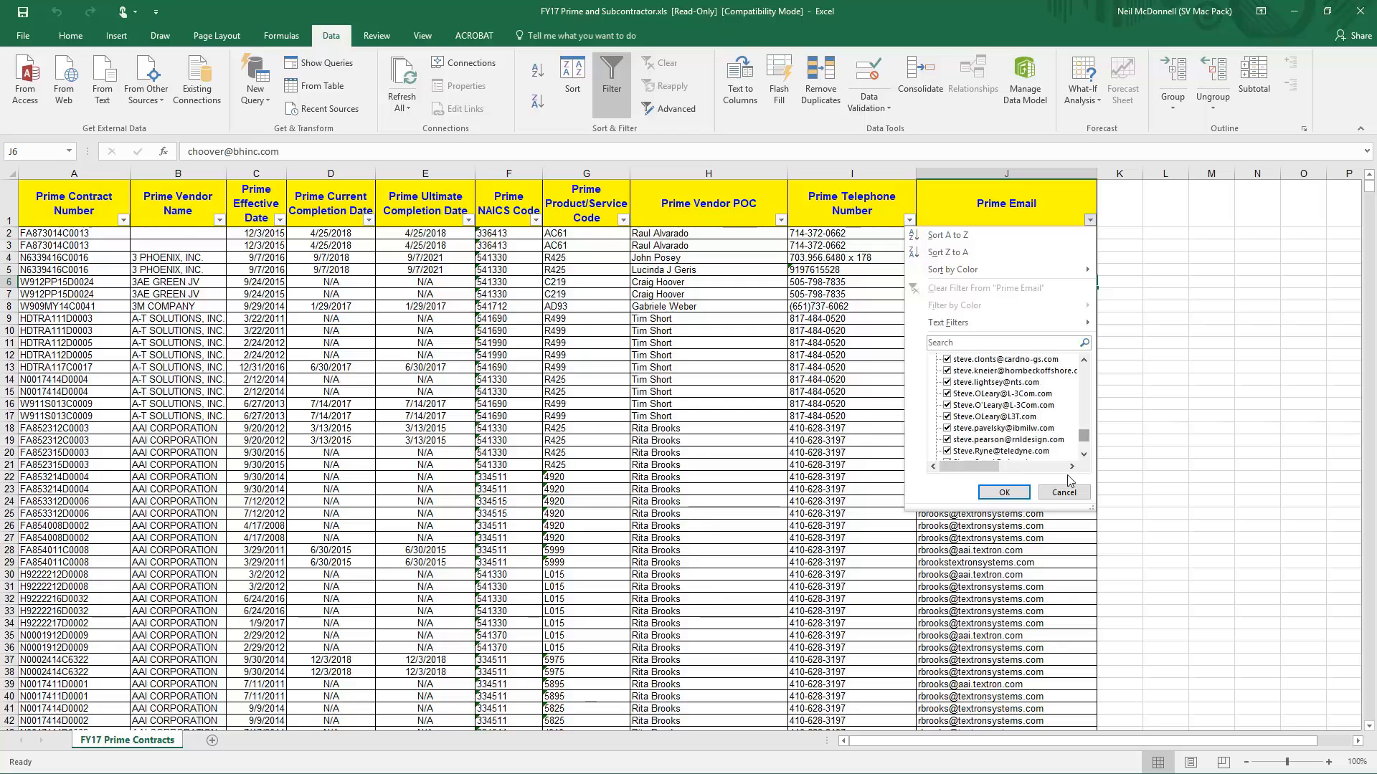
click(1063, 493)
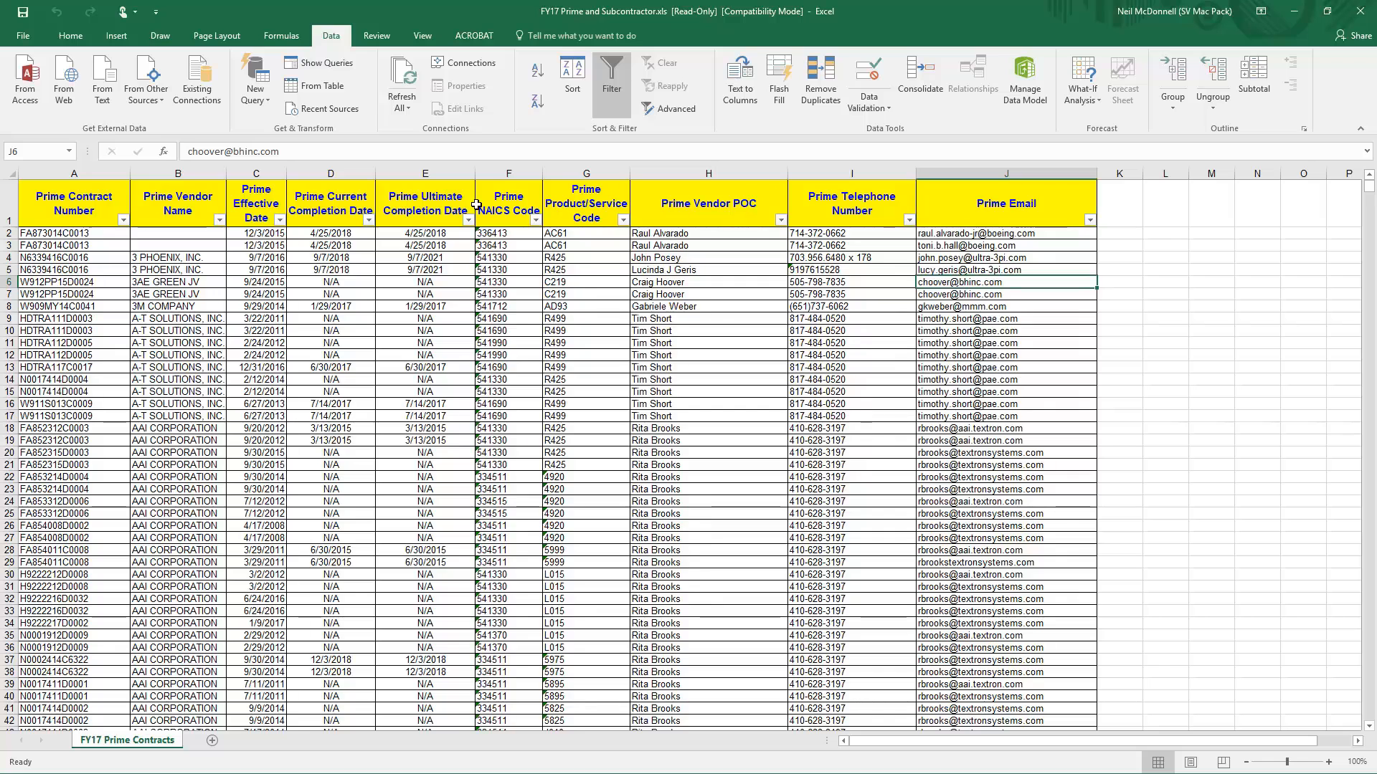
Switch to the browser's Find Your Small Business Professional page and examine its United States map and the DON command list.
click(1295, 10)
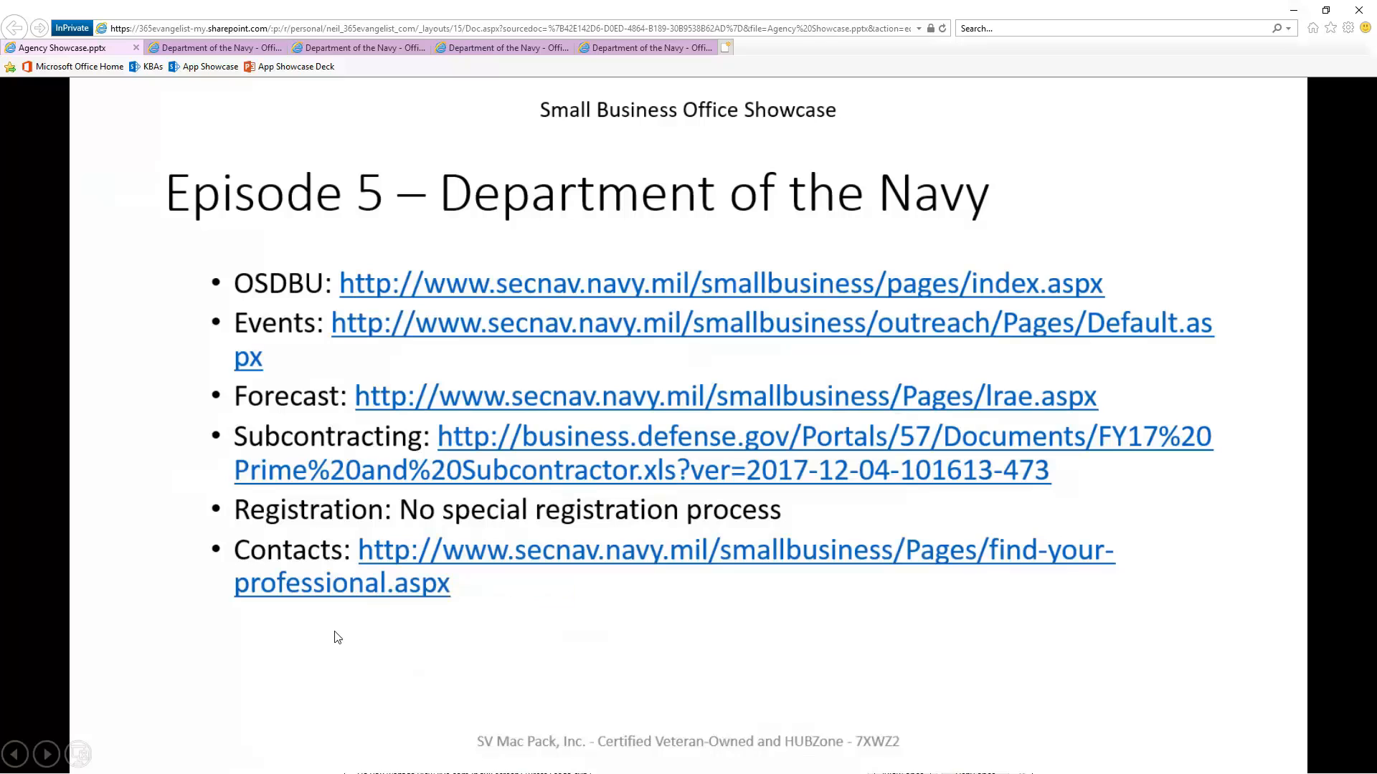
click(385, 601)
click(653, 48)
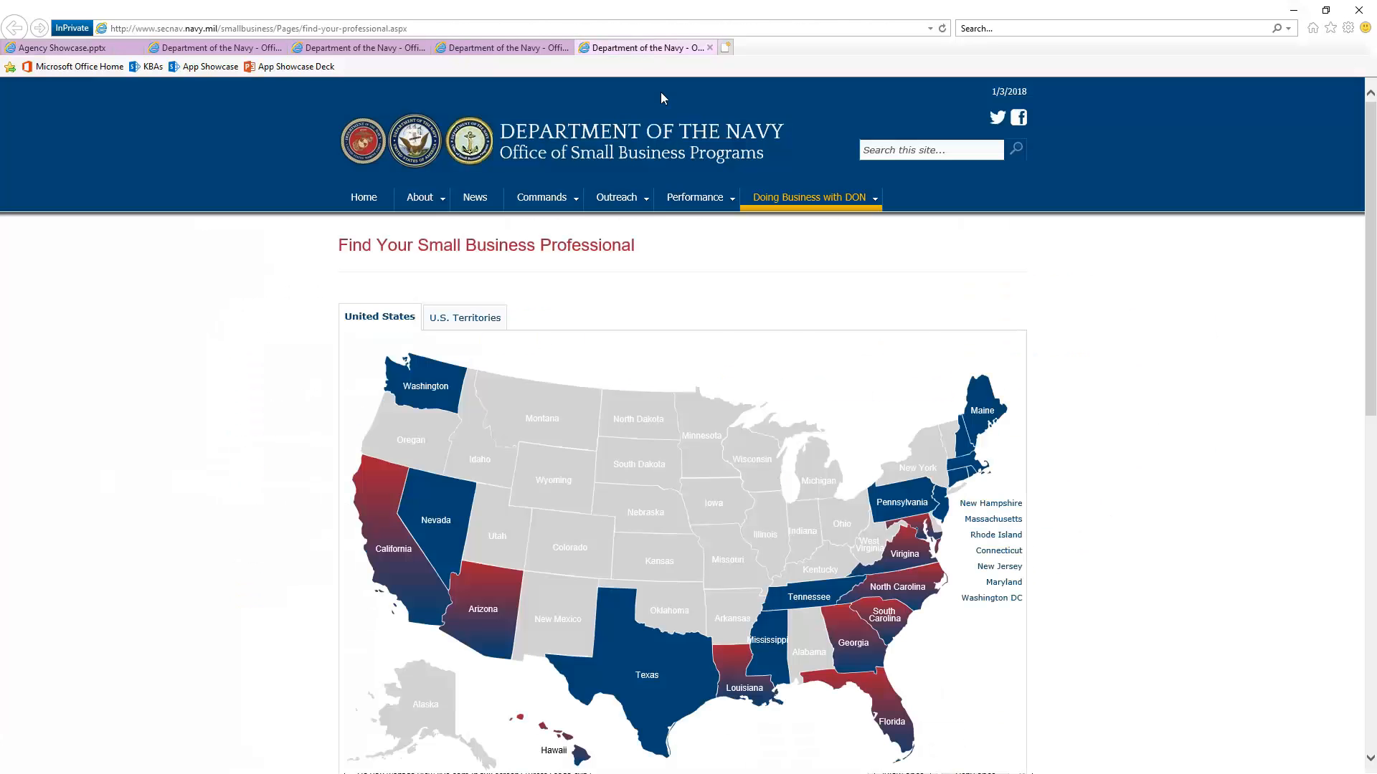
scroll(1250, 343, down, 3)
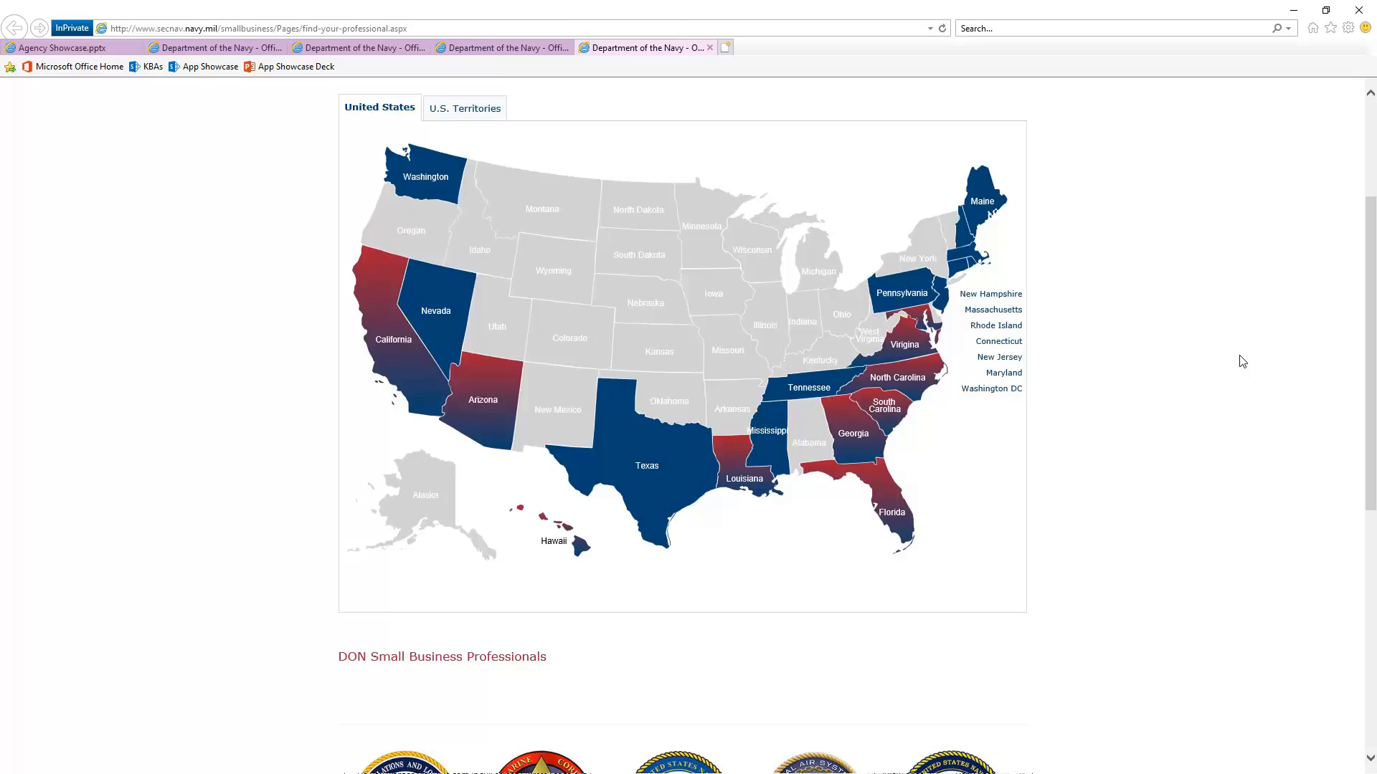
scroll(1246, 361, down, 8)
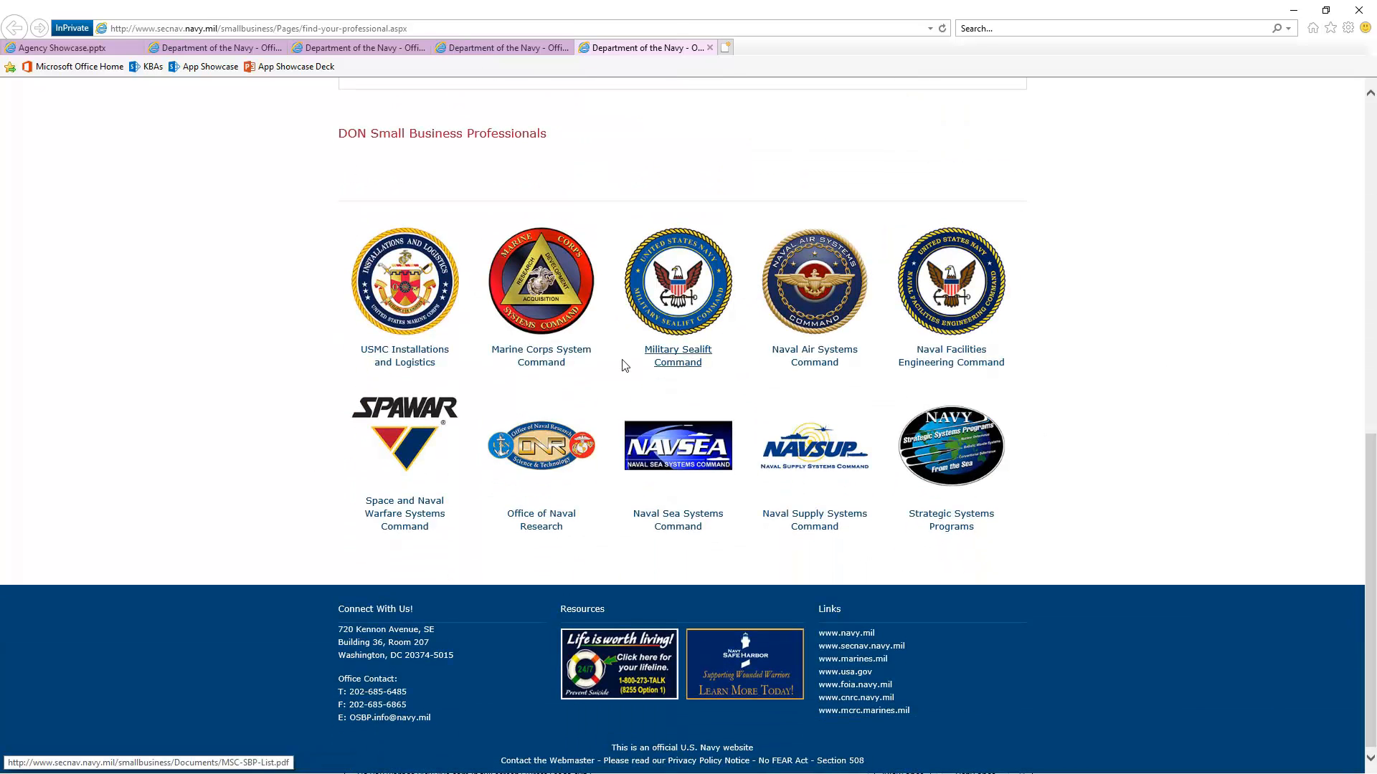
scroll(1186, 284, up, 2)
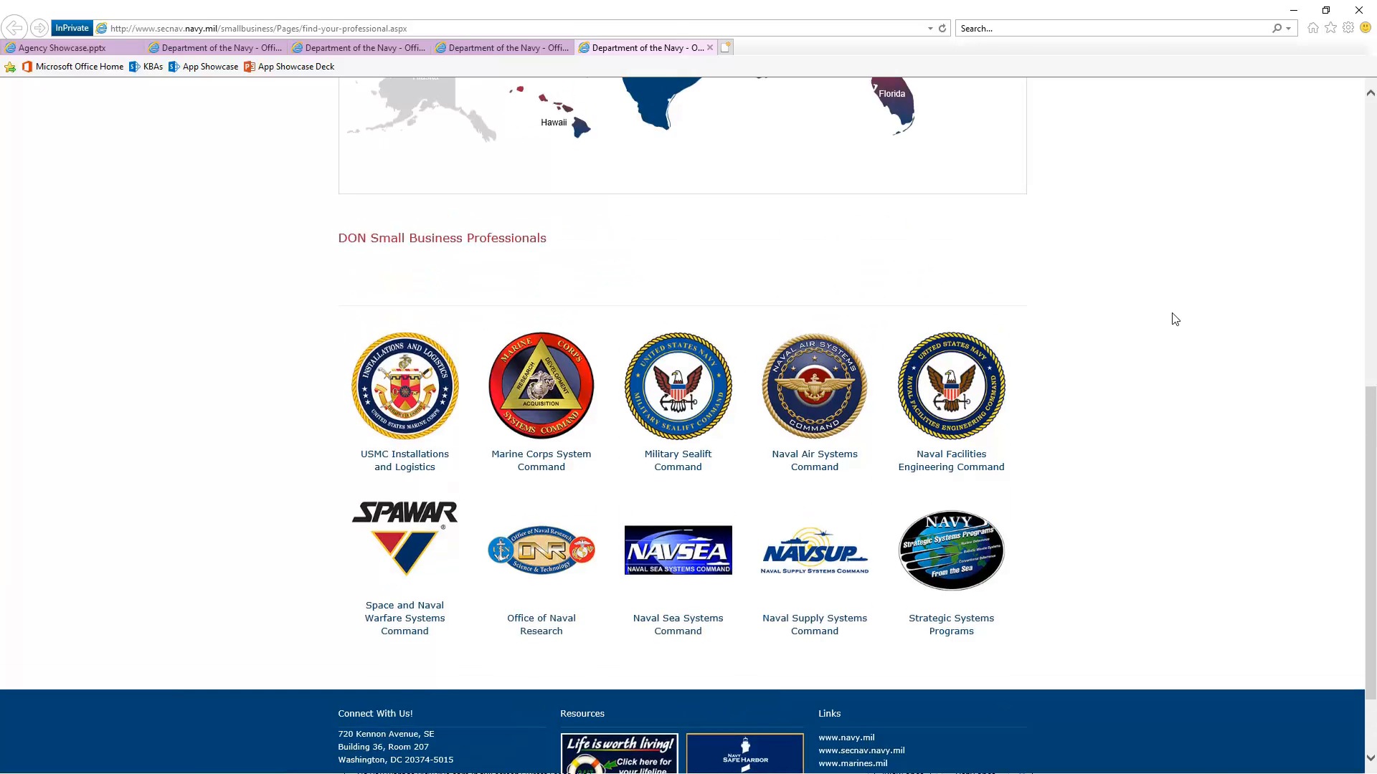
scroll(1172, 319, up, 5)
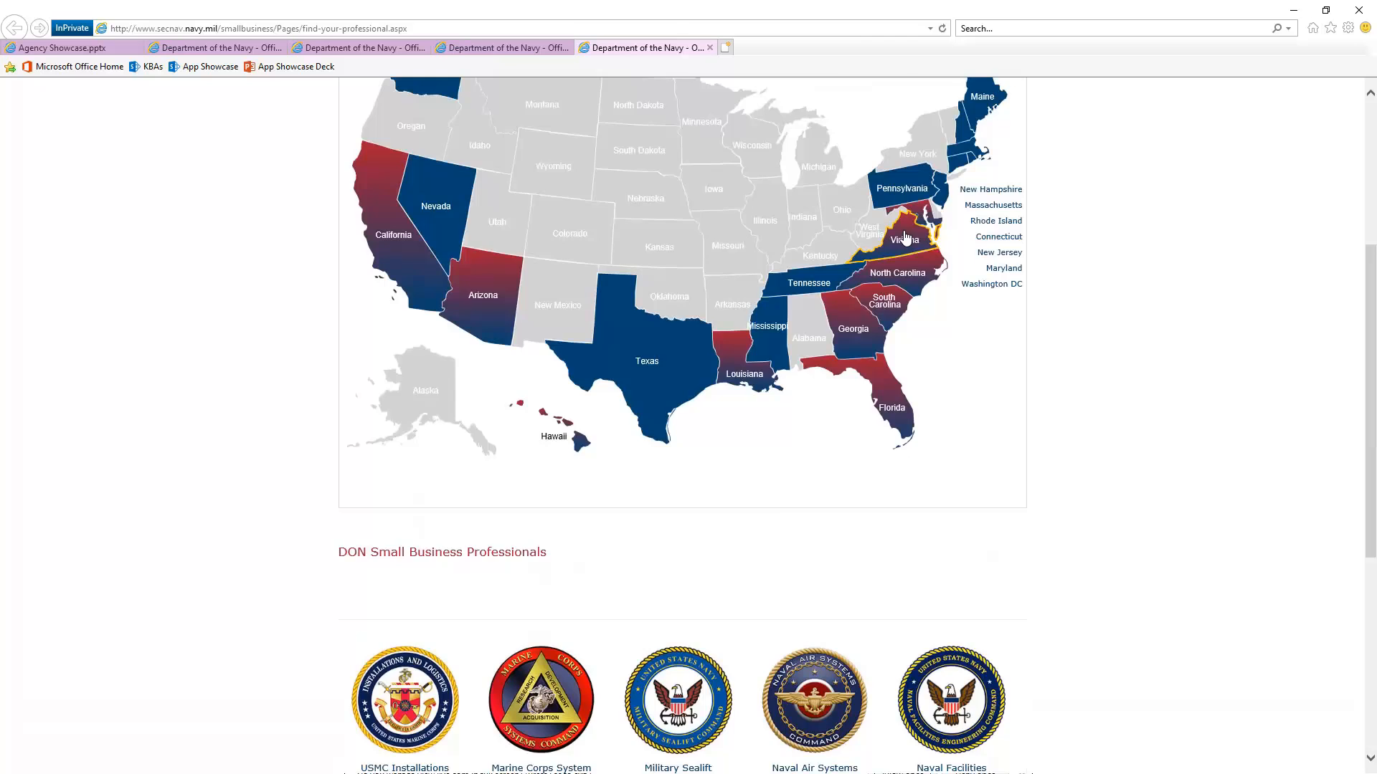
List Virginia's small business professionals from the map and review their commands, organizations, cities and points of contact.
click(905, 242)
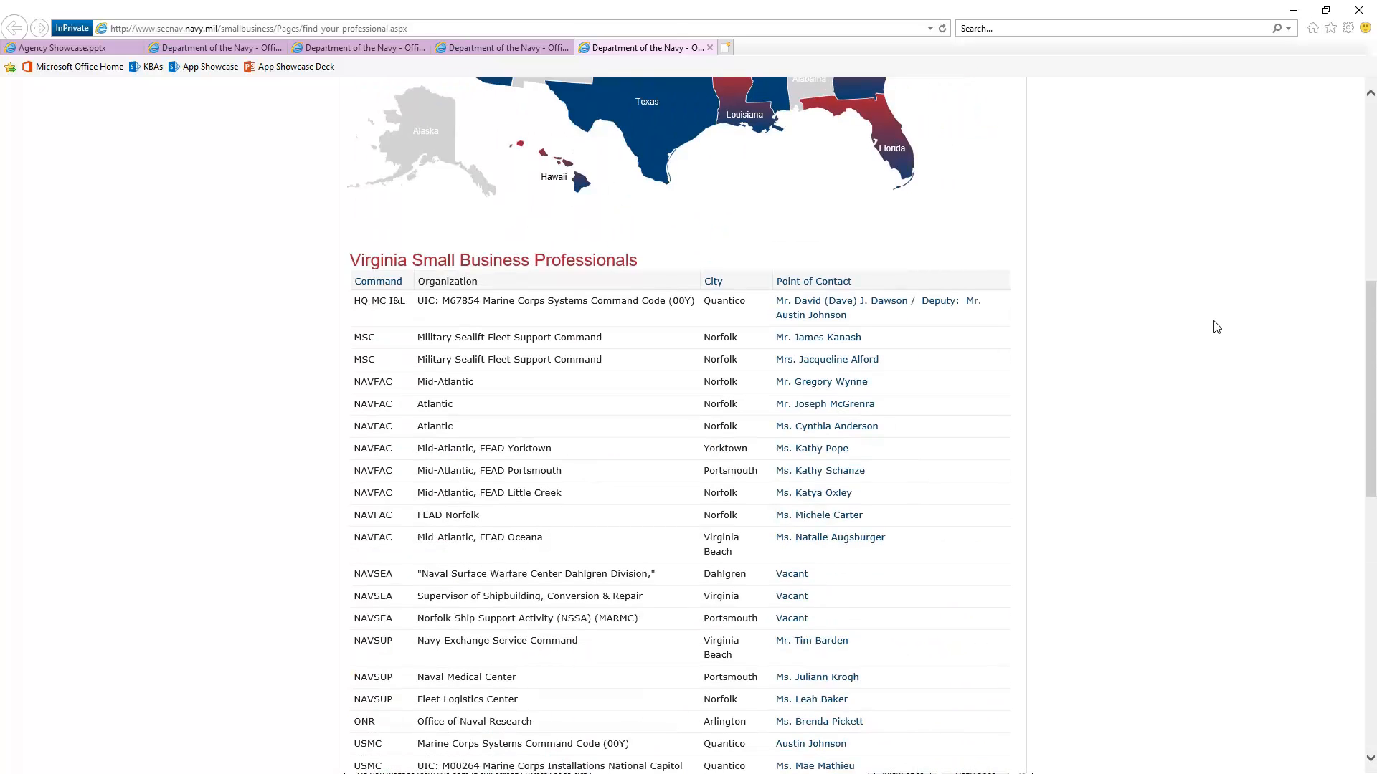
scroll(1217, 319, down, 5)
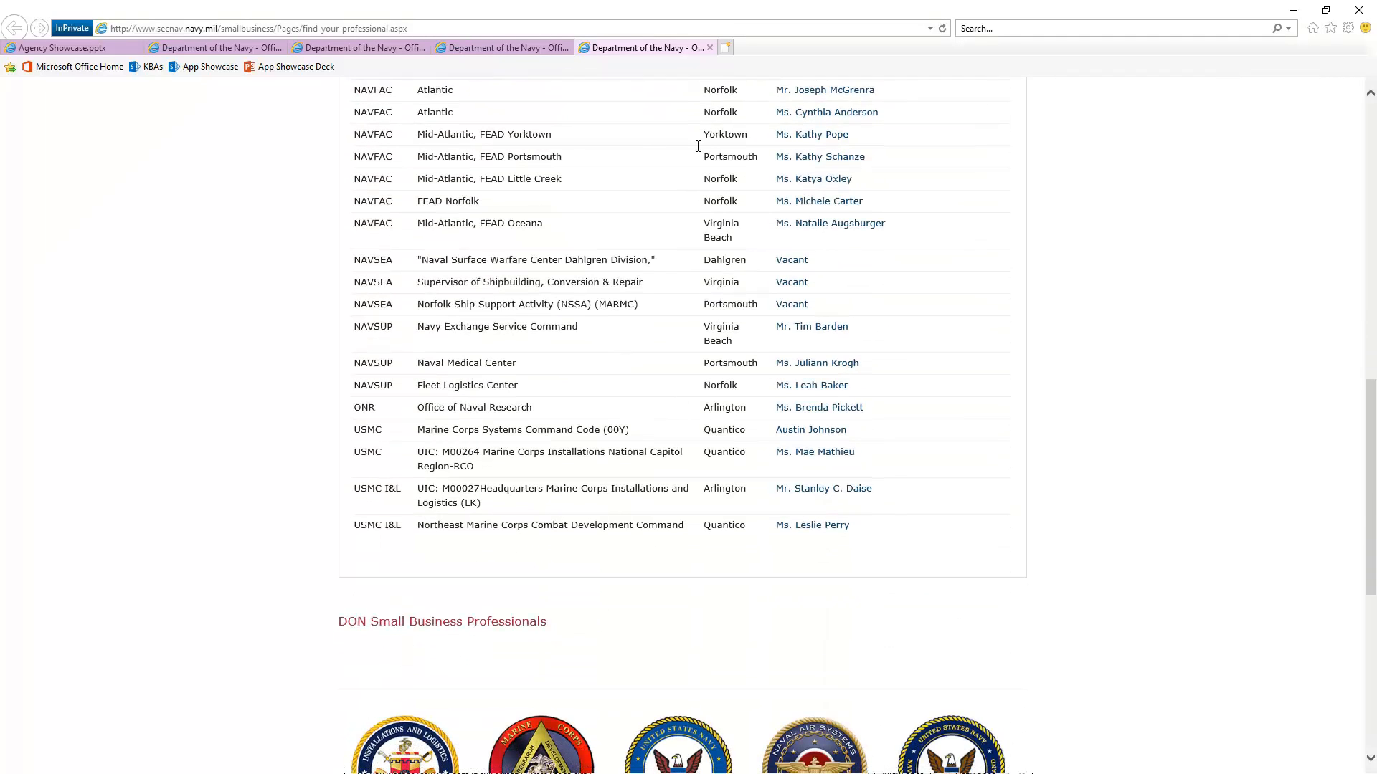
scroll(578, 349, up, 5)
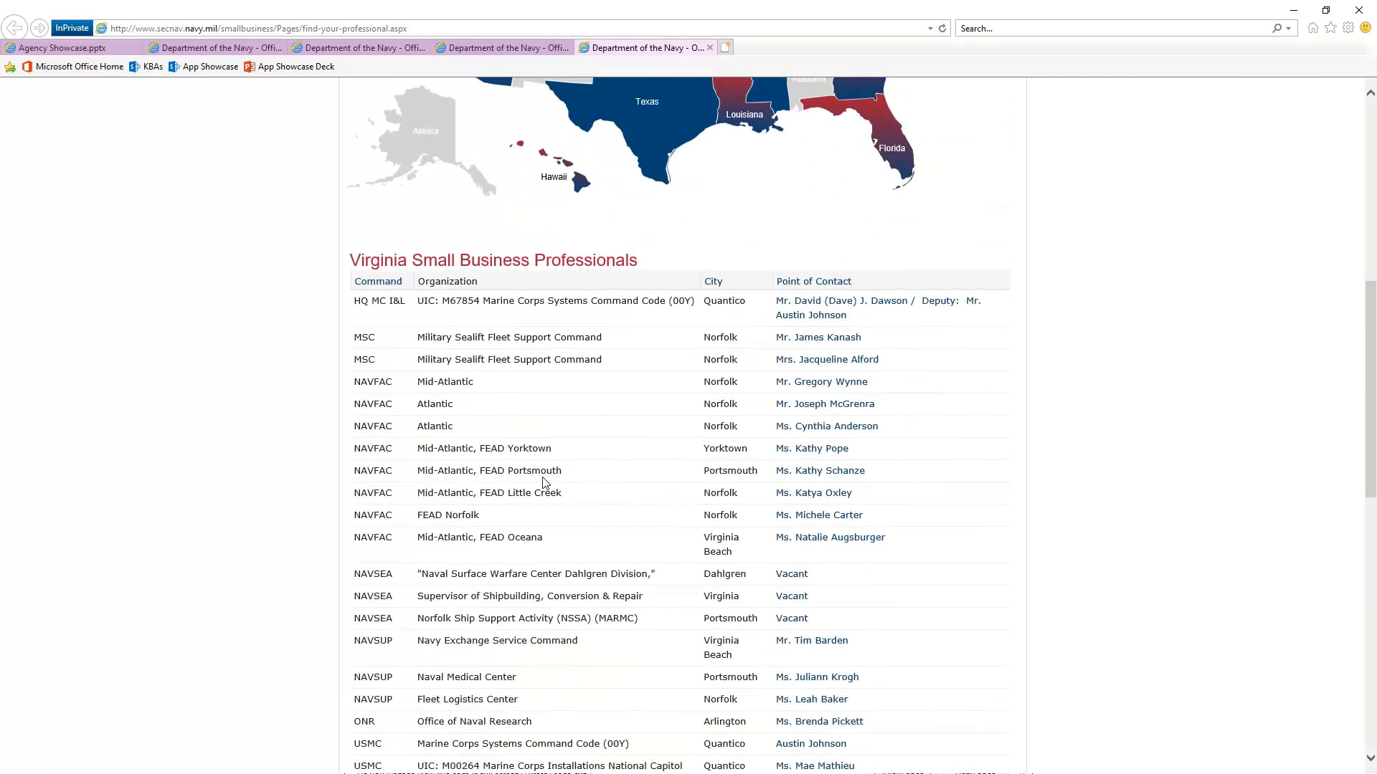
scroll(545, 483, down, 2)
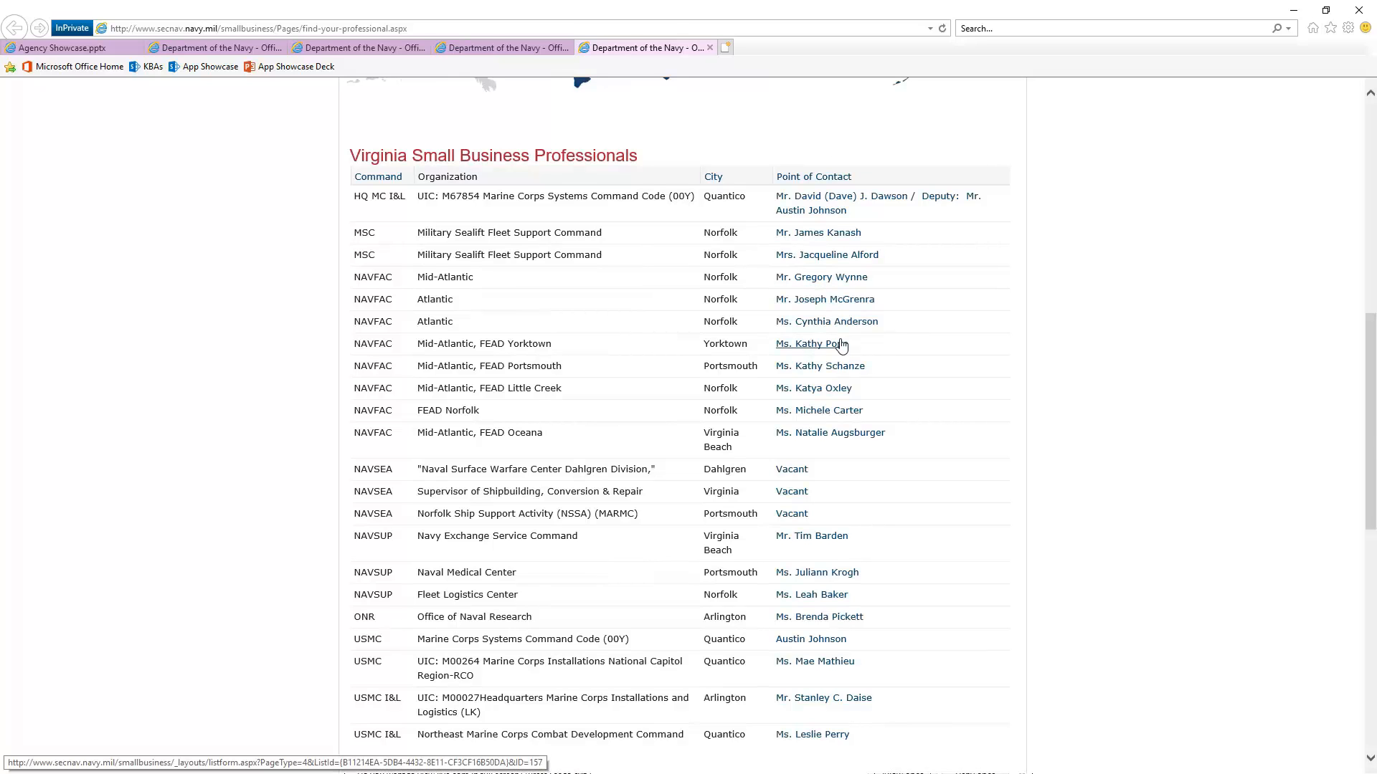
View the contact details of the second Military Sealift Fleet Support Command entry, close them, and return to the Agency Showcase slide.
click(855, 256)
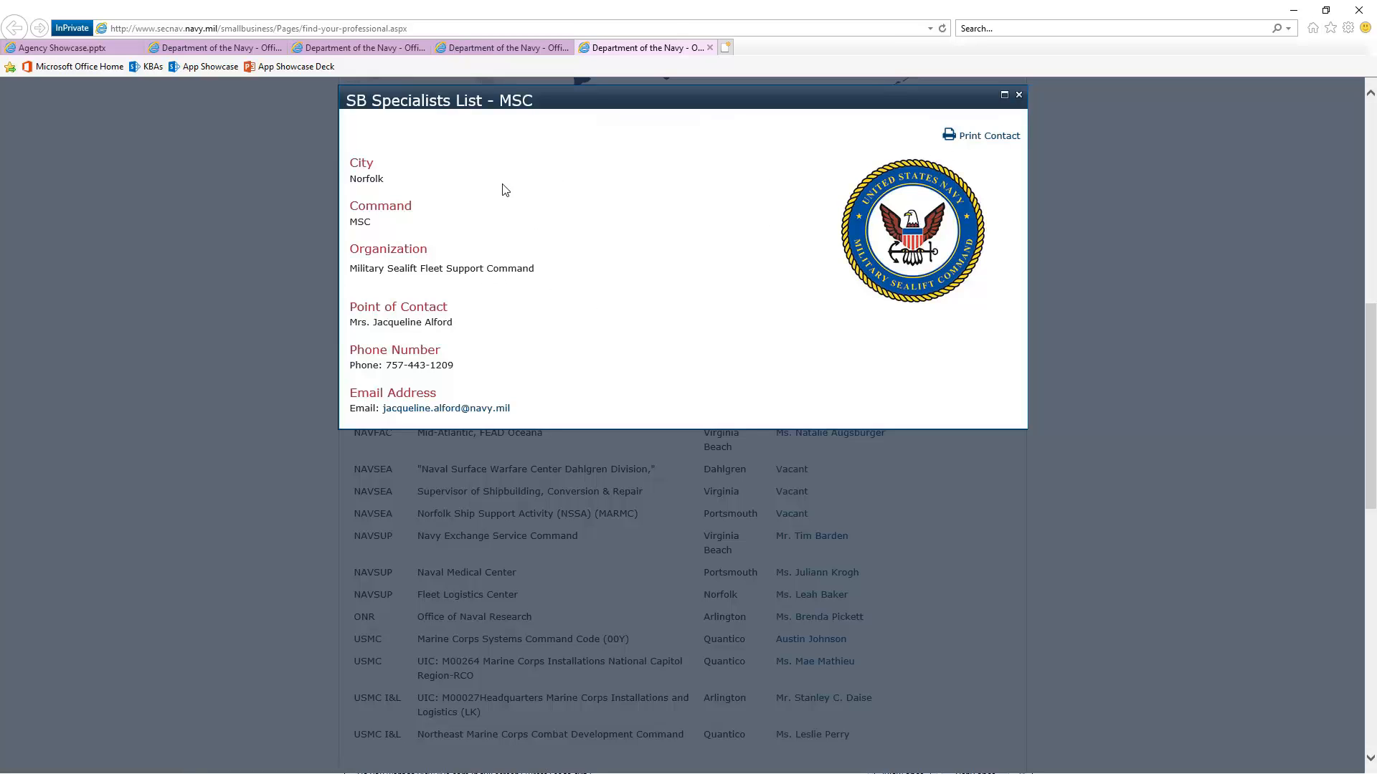
click(1018, 95)
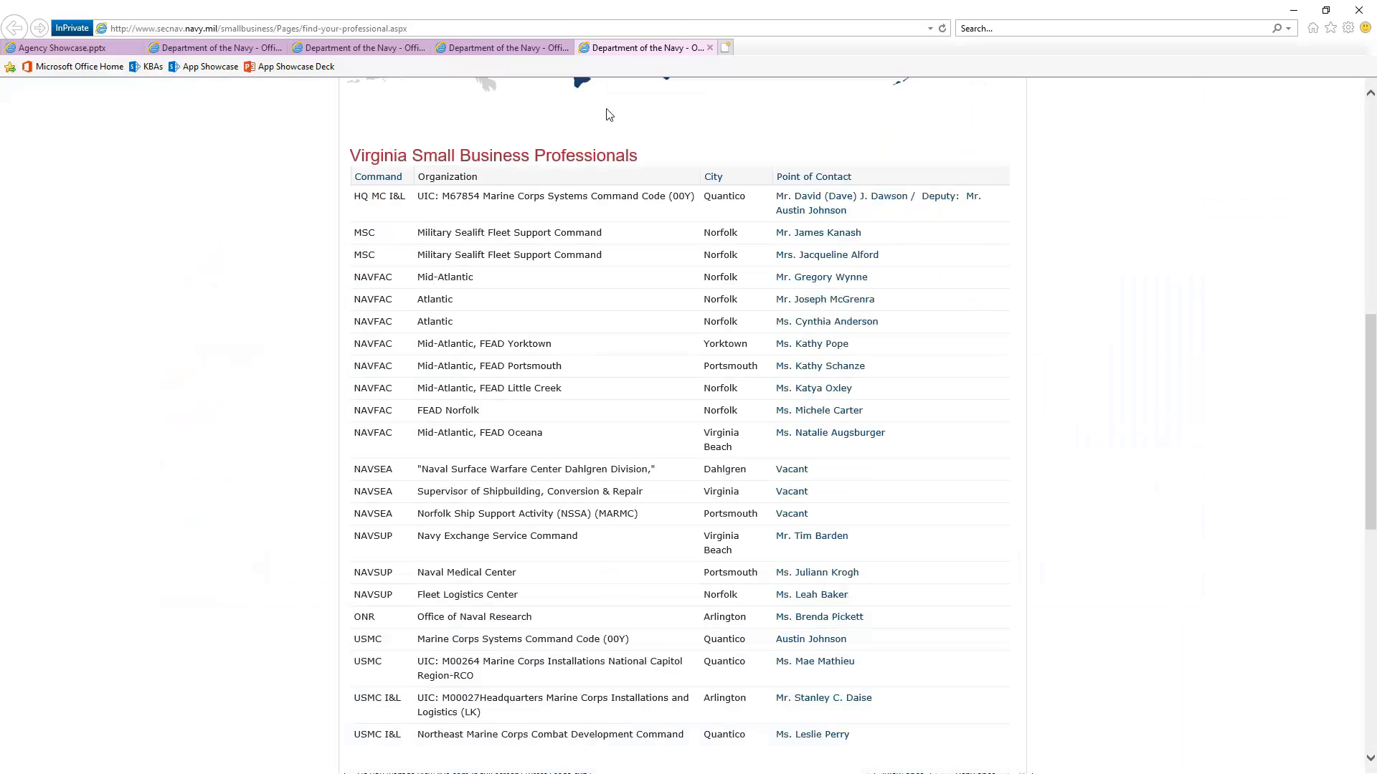
scroll(1239, 331, up, 10)
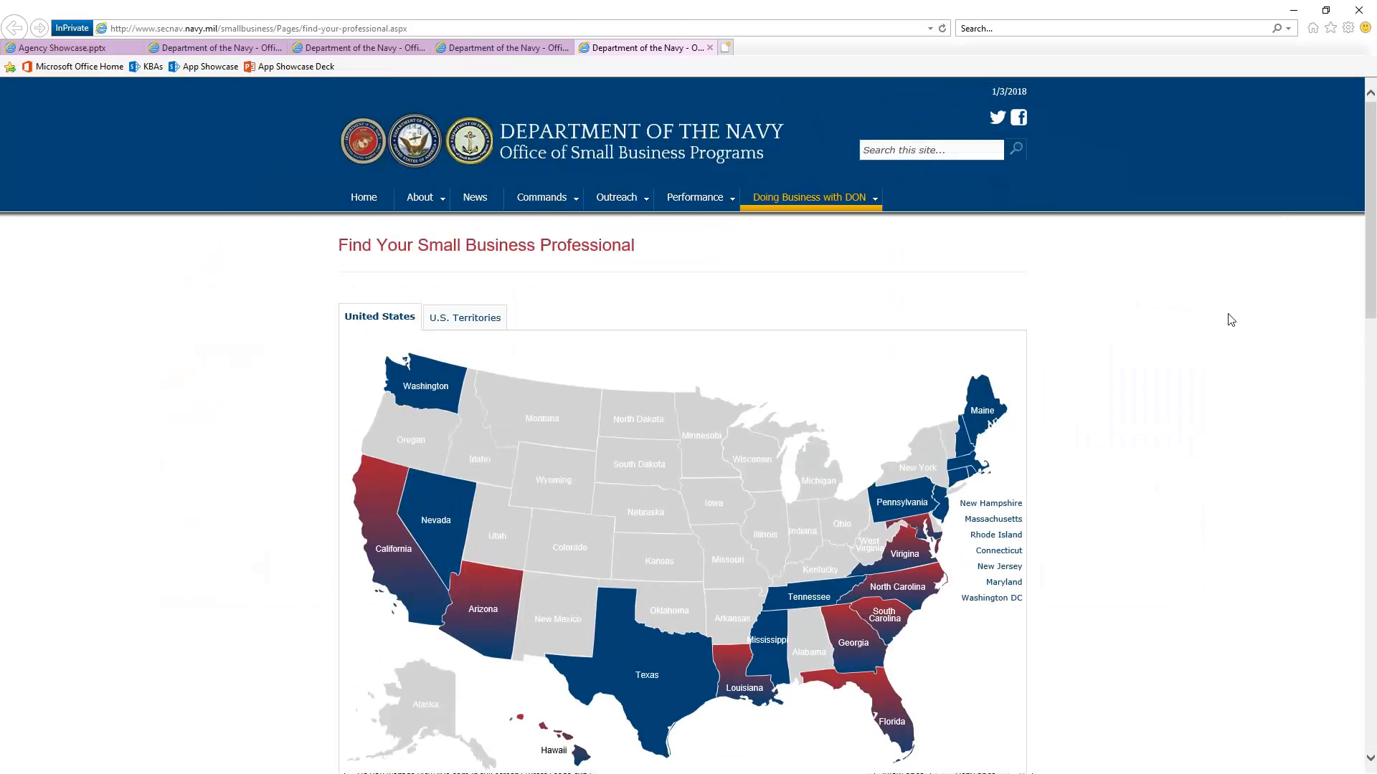
click(61, 48)
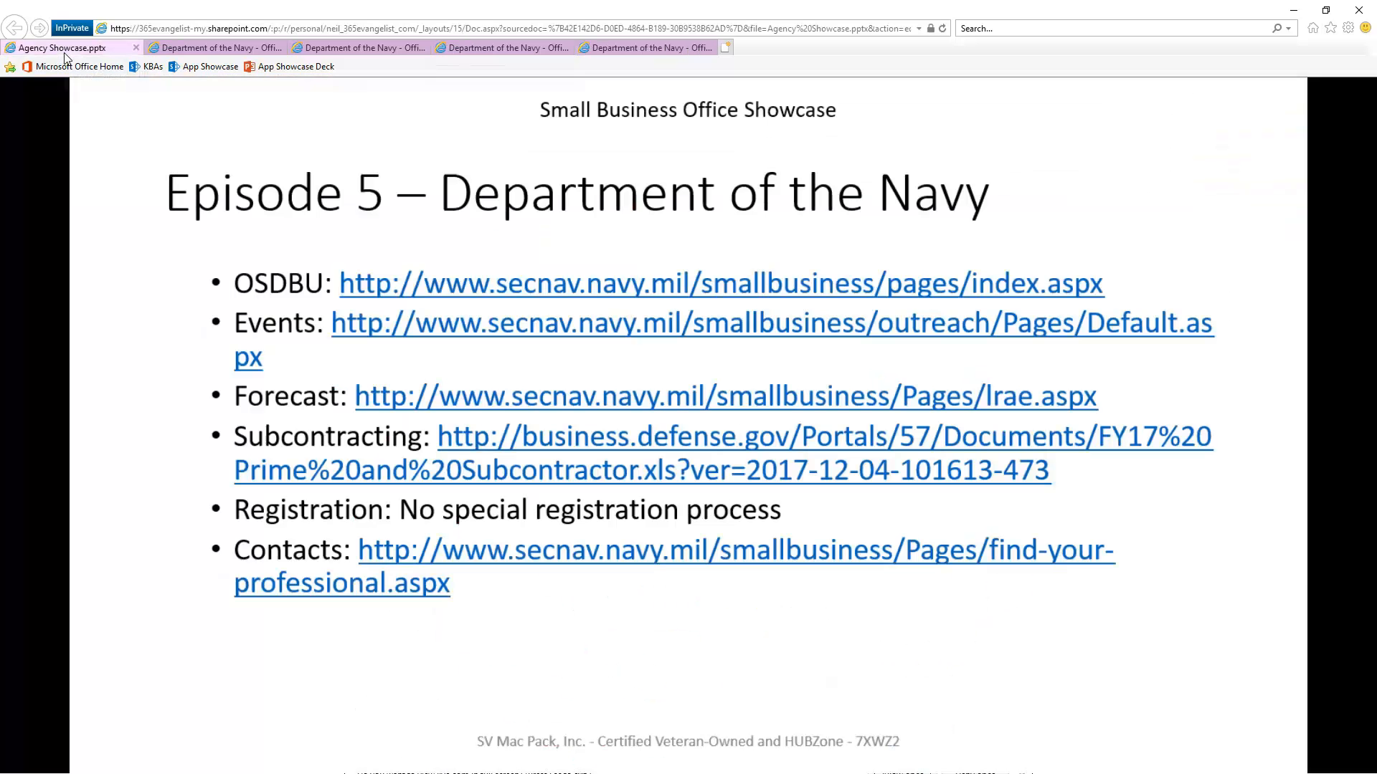